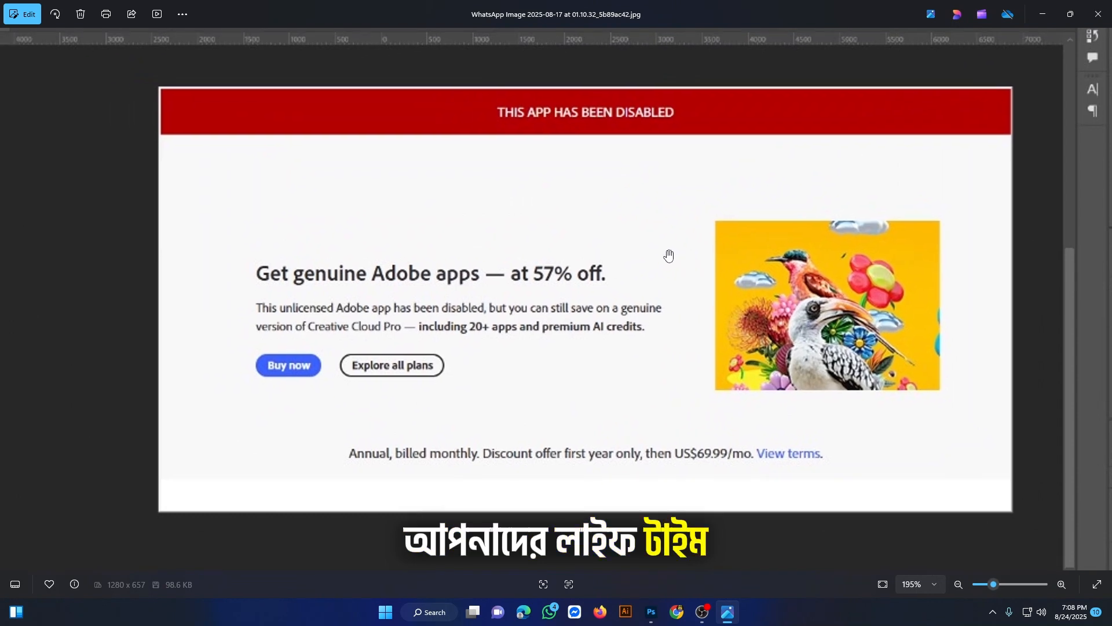
# Examine the screenshot of the disabled Adobe app notice, including its headline, offer text and plan options.
pyautogui.scroll(2, 666, 251)
pyautogui.scroll(-2, 662, 250)
pyautogui.scroll(1, 589, 250)
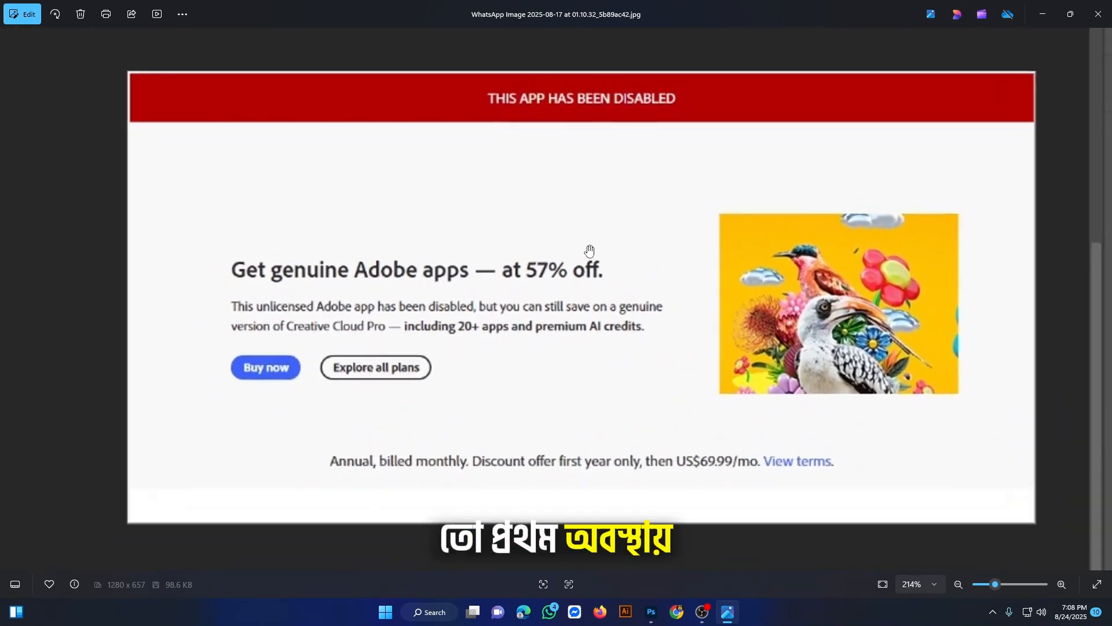
pyautogui.scroll(-1, 581, 252)
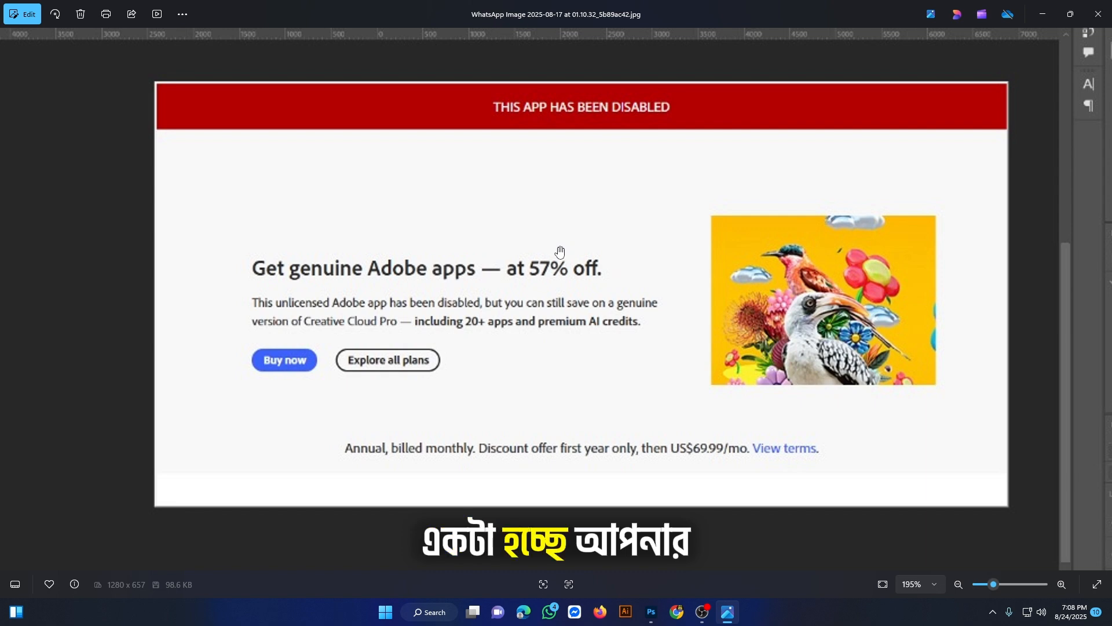
pyautogui.moveTo(560, 251)
pyautogui.mouseDown()
pyautogui.moveTo(556, 234)
pyautogui.moveTo(585, 236)
pyautogui.moveTo(567, 237)
pyautogui.mouseUp()
pyautogui.scroll(1, 583, 240)
pyautogui.scroll(-3, 566, 236)
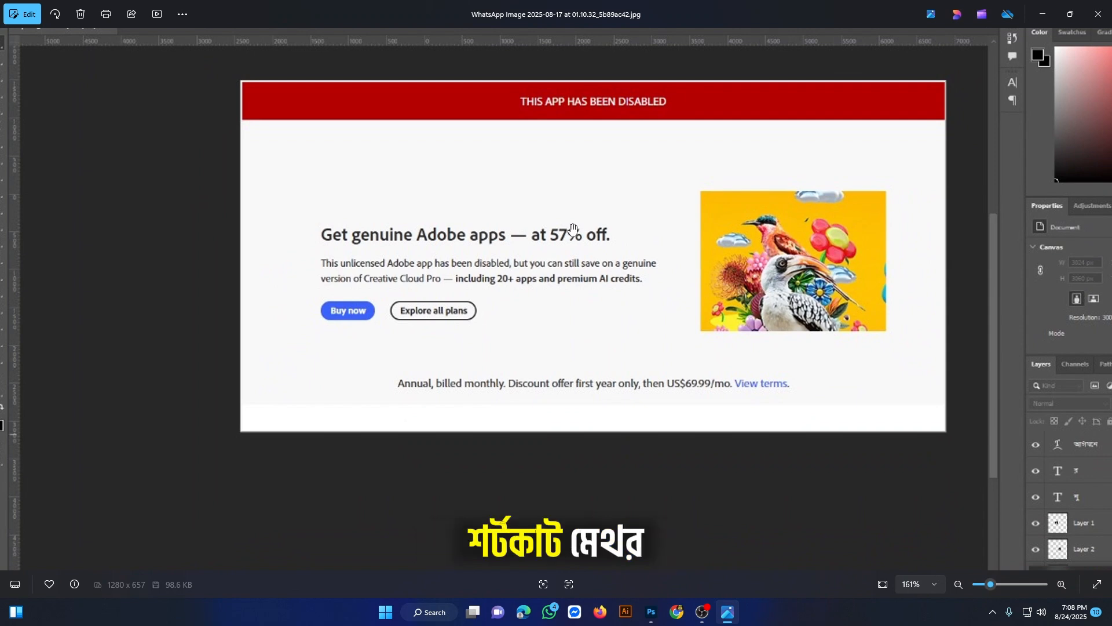
pyautogui.scroll(-3, 585, 231)
pyautogui.scroll(3, 579, 239)
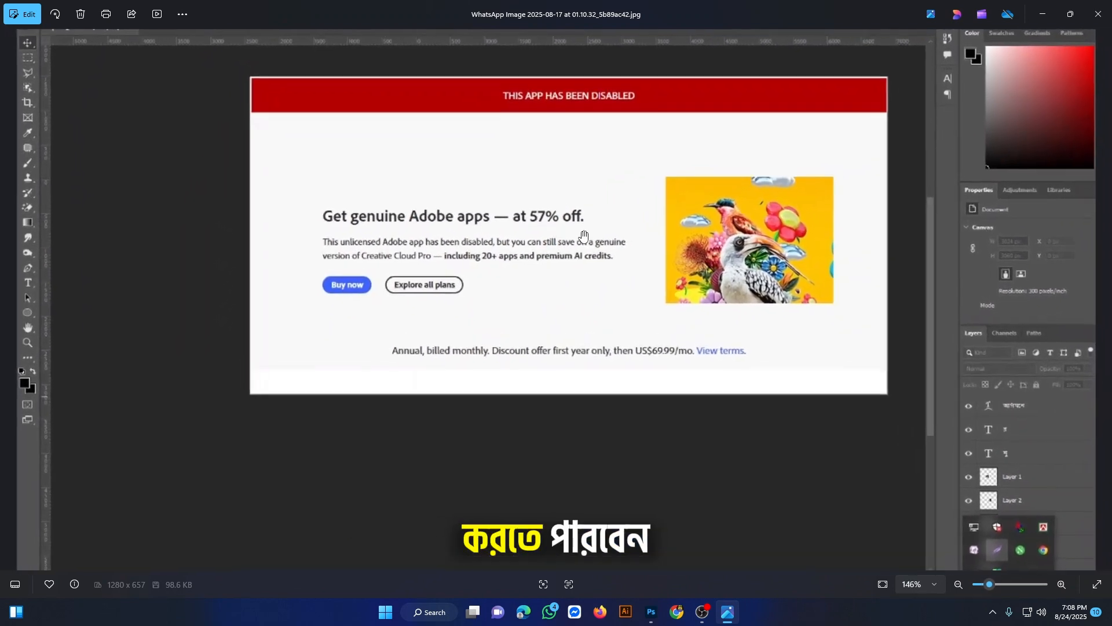
pyautogui.scroll(-3, 584, 235)
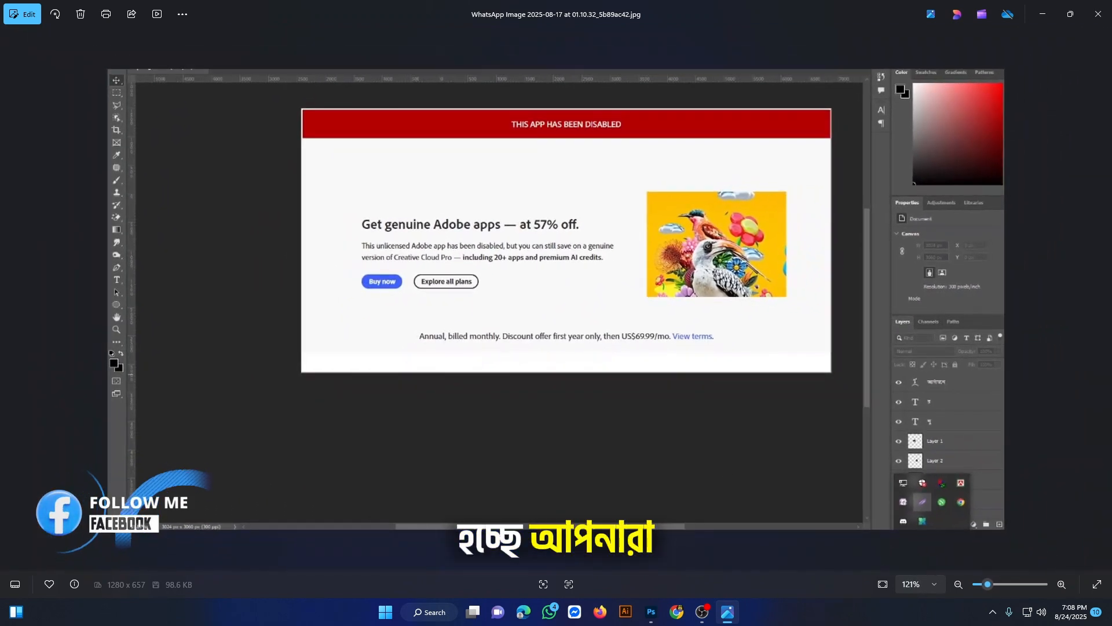
pyautogui.scroll(5, 547, 247)
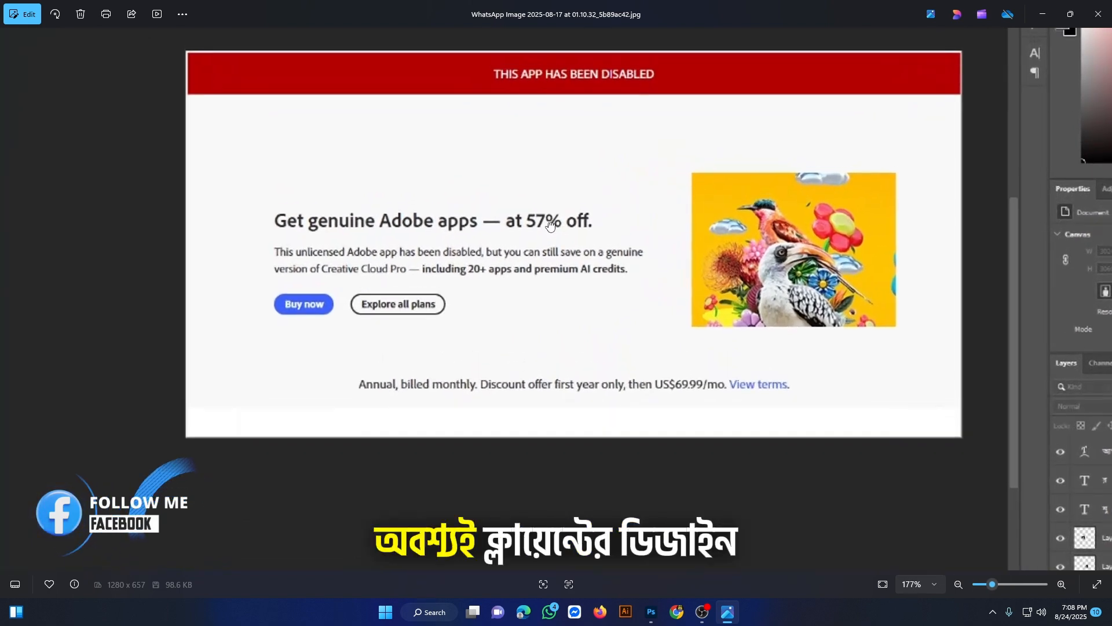
pyautogui.scroll(2, 547, 247)
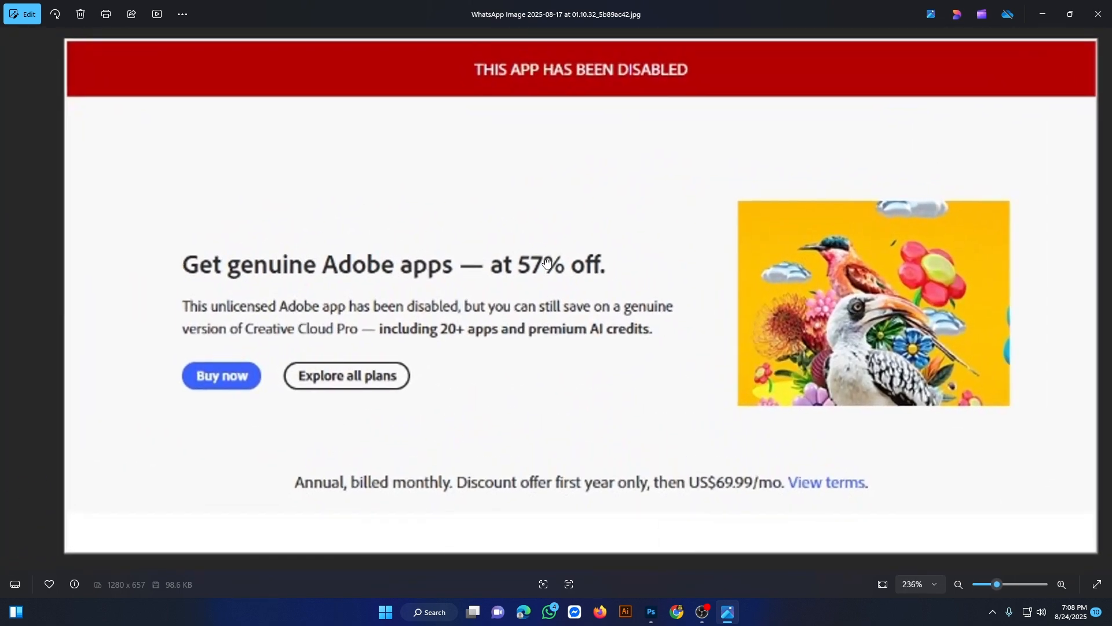
pyautogui.scroll(-4, 546, 266)
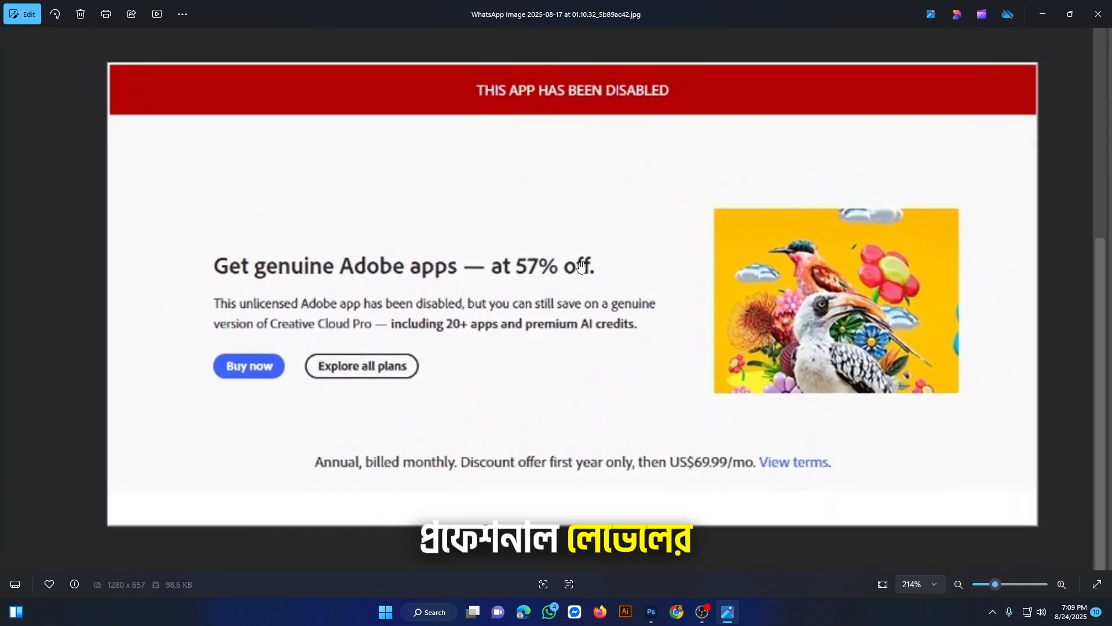
pyautogui.scroll(-2, 502, 281)
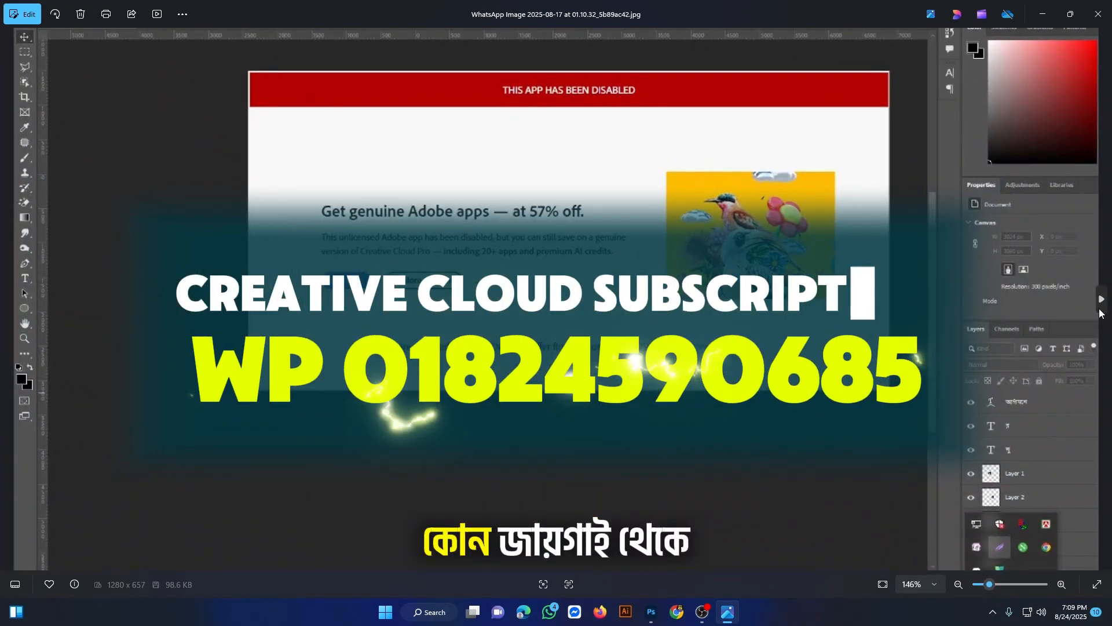
# Look through the remaining screenshots of the unlicensed Adobe app warning, checking the disable notice and the Creative Cloud plan offers.
pyautogui.click(1101, 310)
pyautogui.scroll(3, 556, 299)
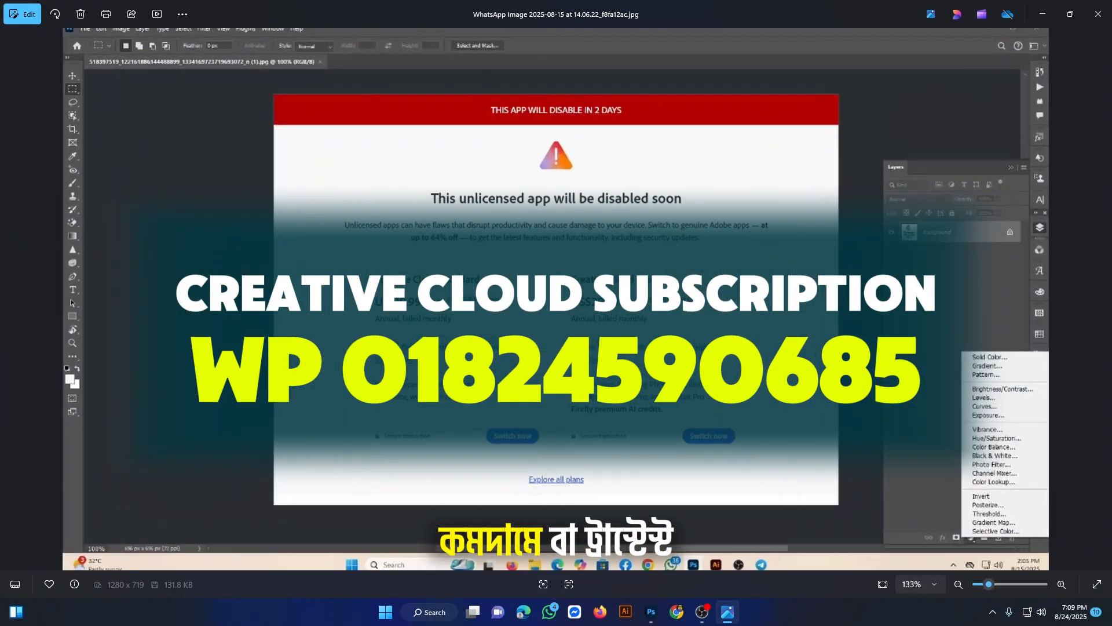
pyautogui.scroll(-1, 556, 299)
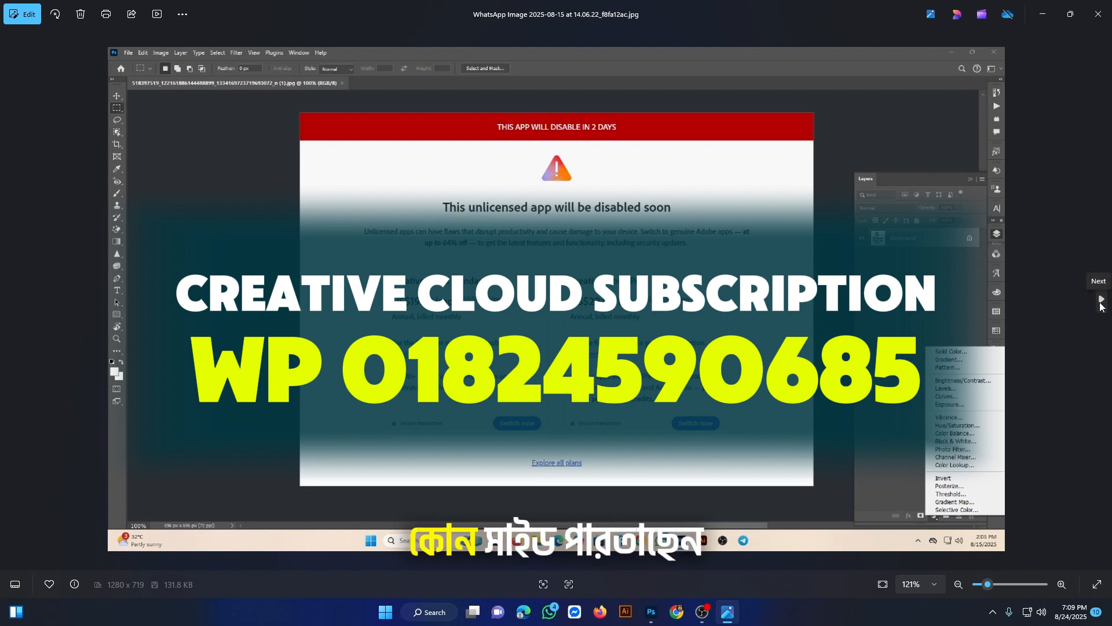
pyautogui.click(1100, 300)
pyautogui.scroll(-2, 631, 315)
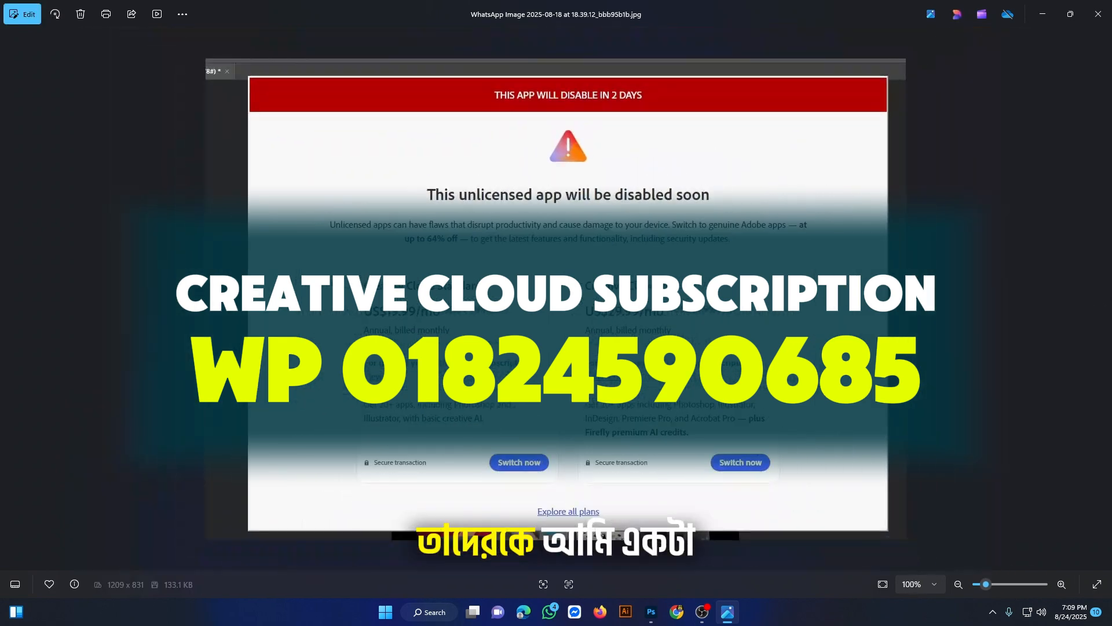
pyautogui.scroll(2, 556, 299)
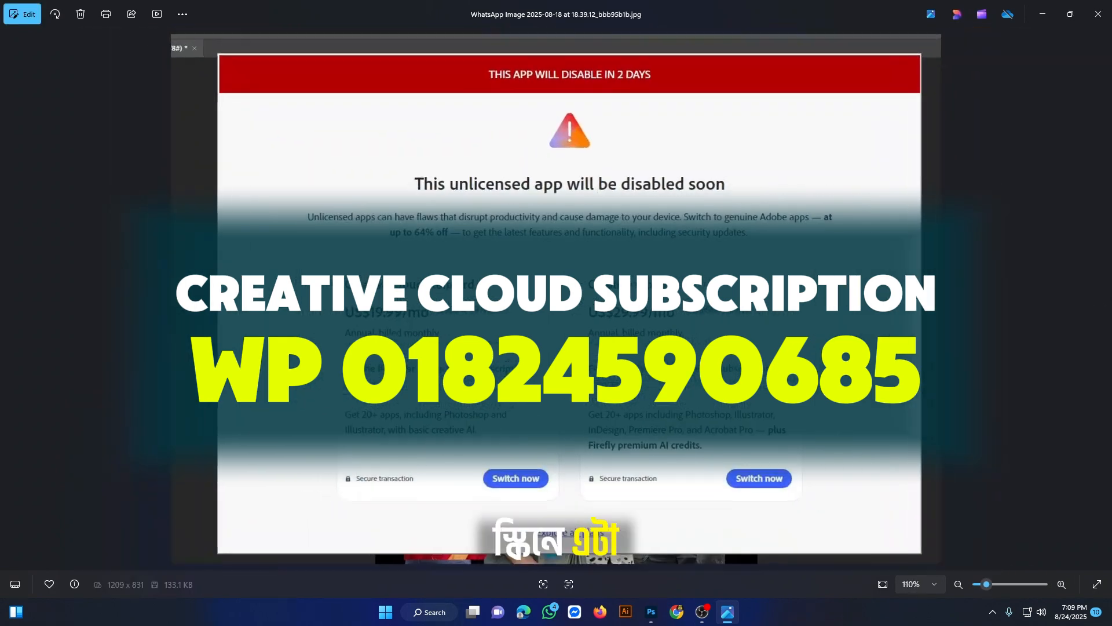
pyautogui.scroll(-1, 556, 299)
pyautogui.scroll(1, 556, 299)
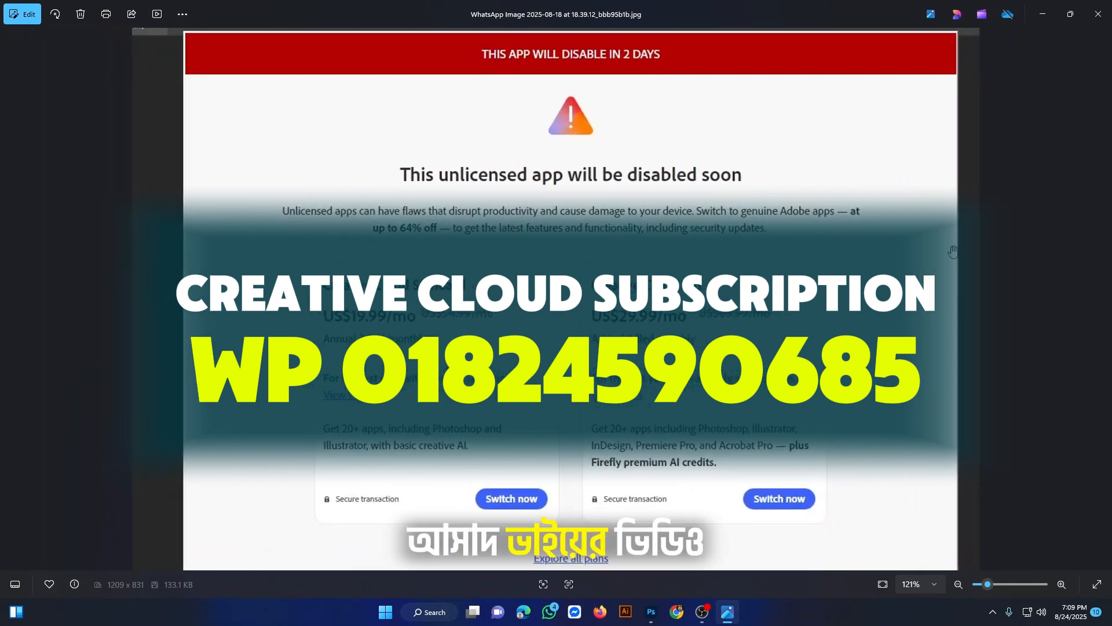
pyautogui.scroll(-2, 556, 299)
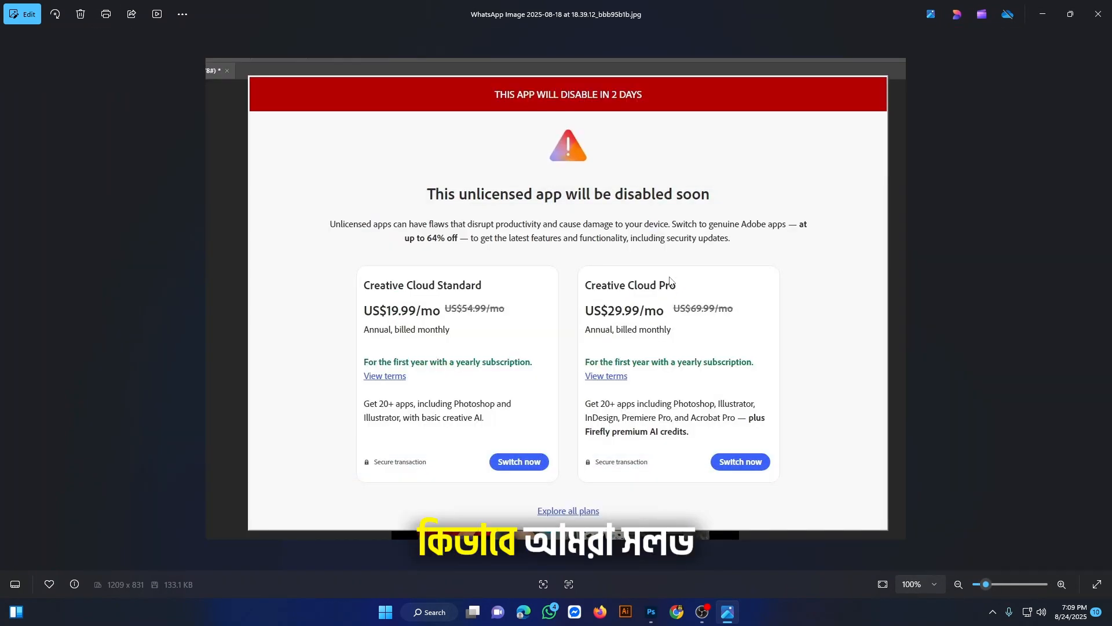
pyautogui.press('Right')
pyautogui.scroll(1, 578, 262)
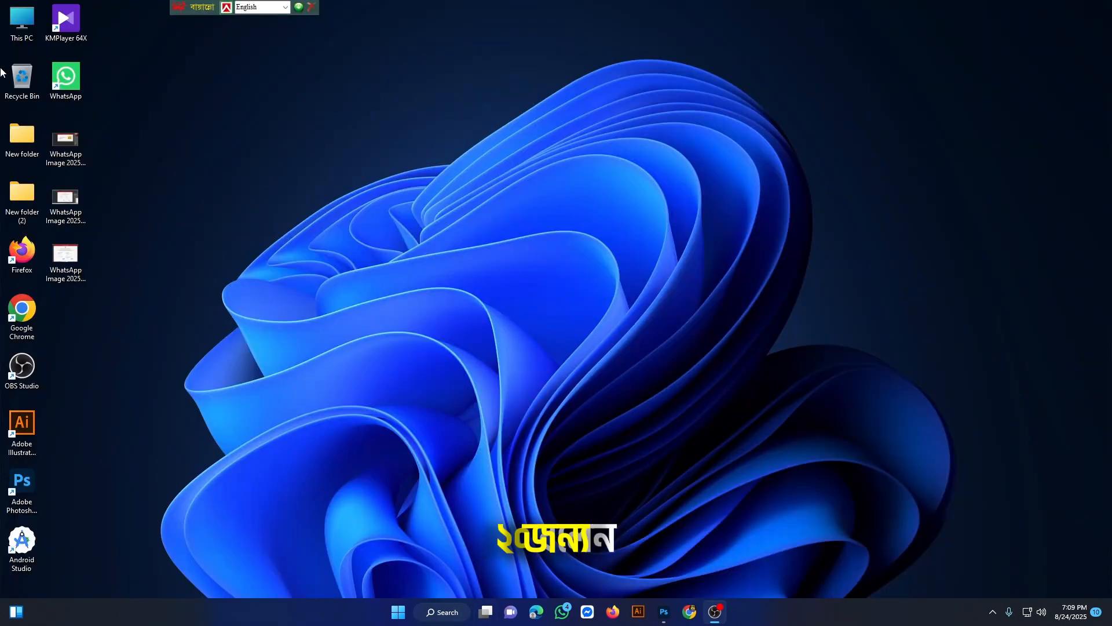
# Open Windows Security and go to the Firewall & network protection page.
pyautogui.click(398, 613)
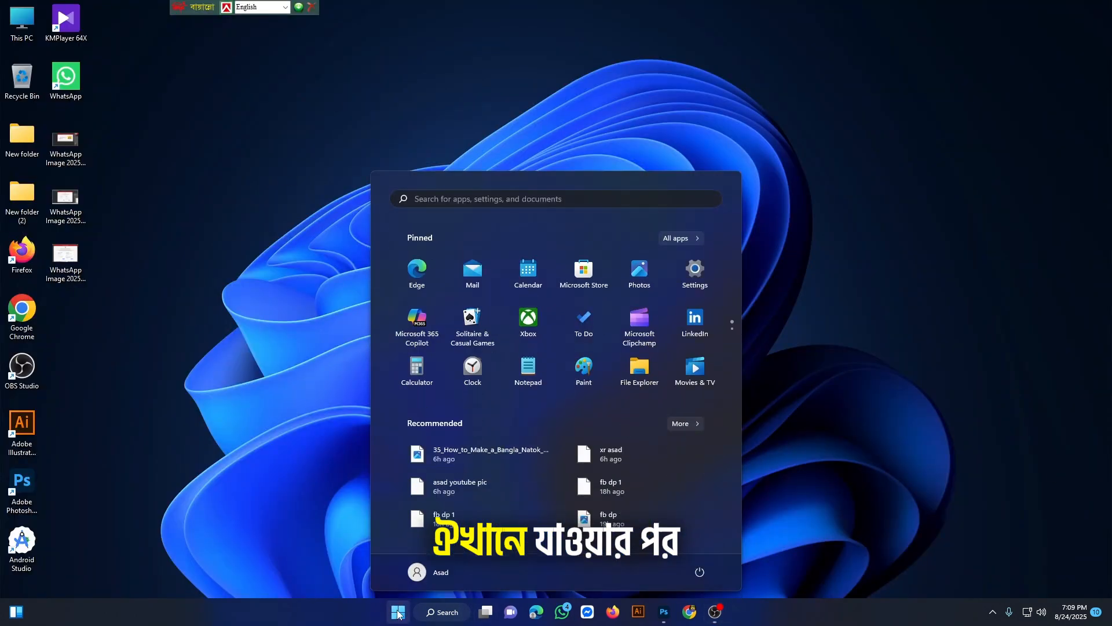
pyautogui.click(474, 200)
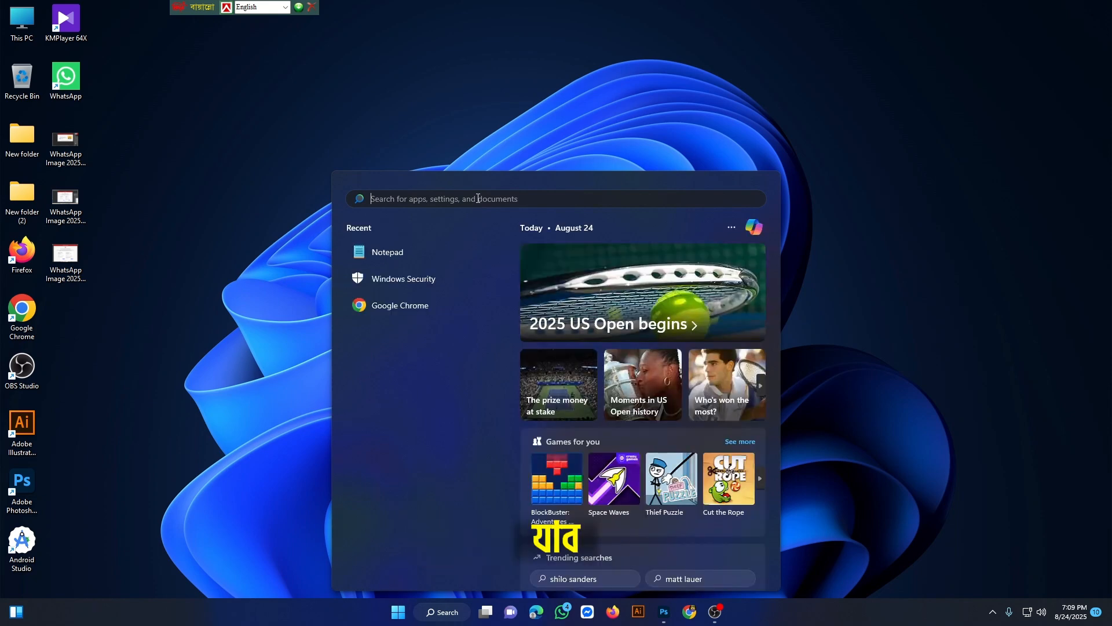
pyautogui.click(420, 281)
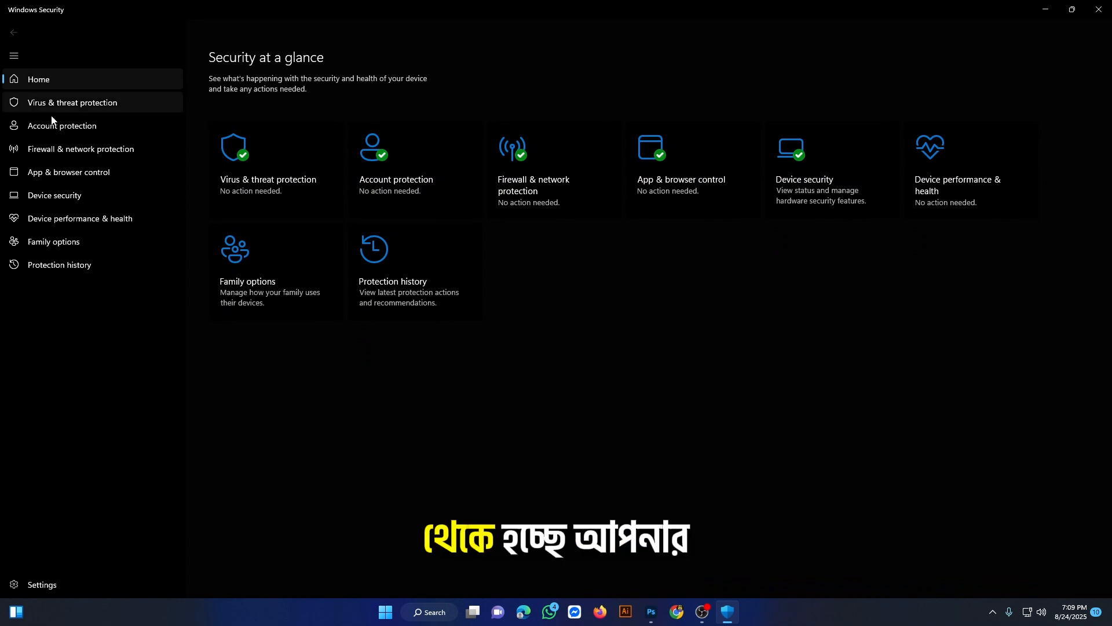
pyautogui.click(46, 150)
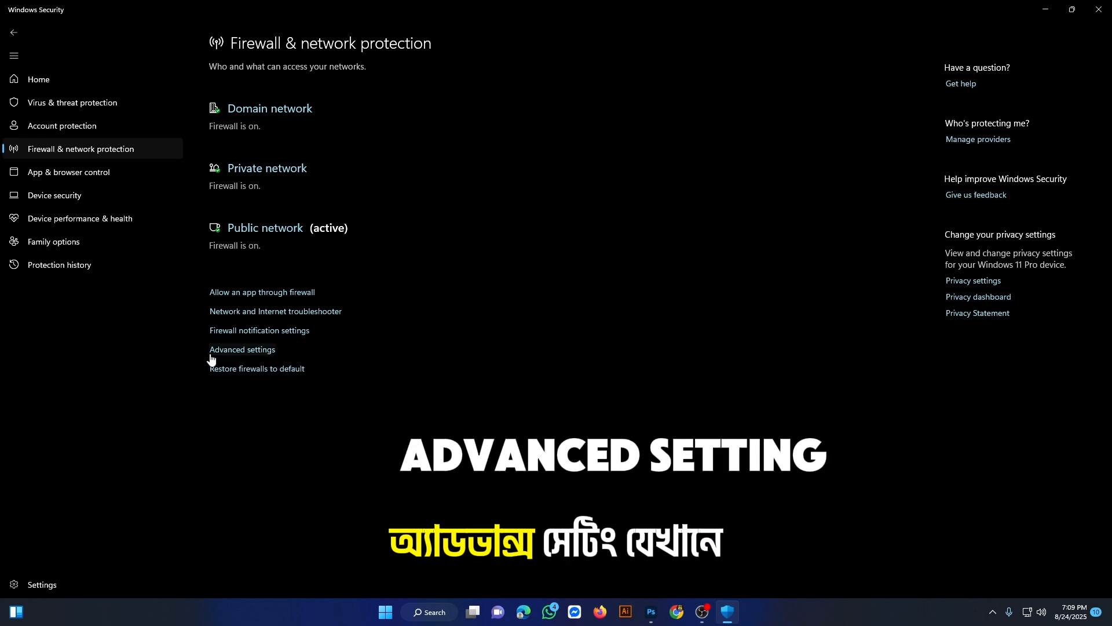
# Open the firewall's advanced settings, then move the Windows Defender Firewall with Advanced Security window toward the centre and enlarge it.
pyautogui.click(241, 353)
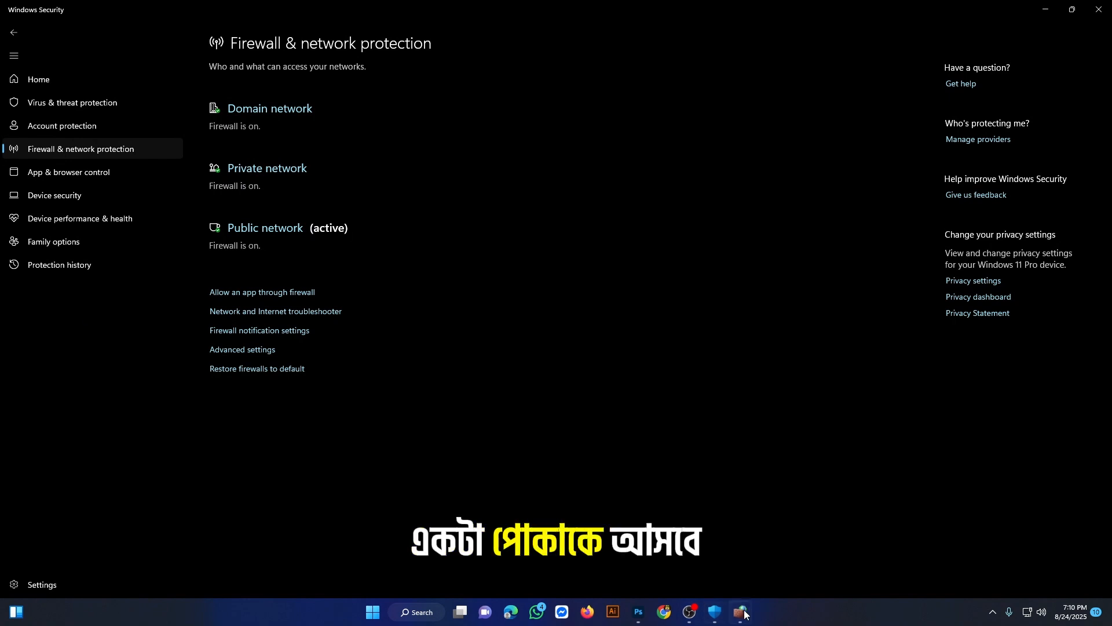
pyautogui.click(739, 616)
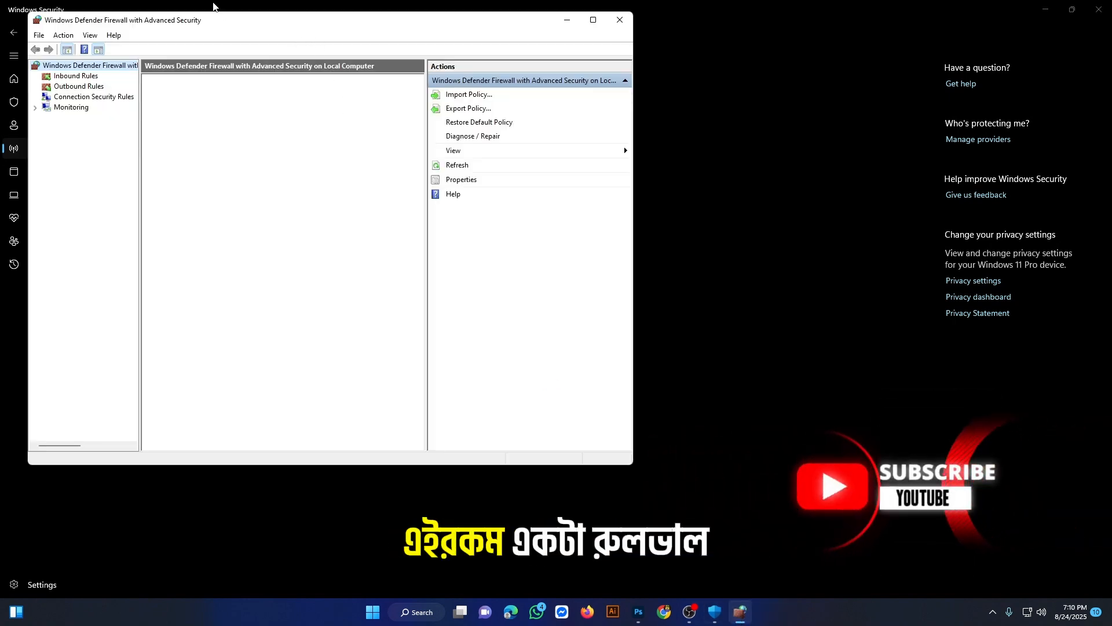
pyautogui.moveTo(237, 14); pyautogui.dragTo(249, 44)
pyautogui.moveTo(336, 57); pyautogui.dragTo(474, 60)
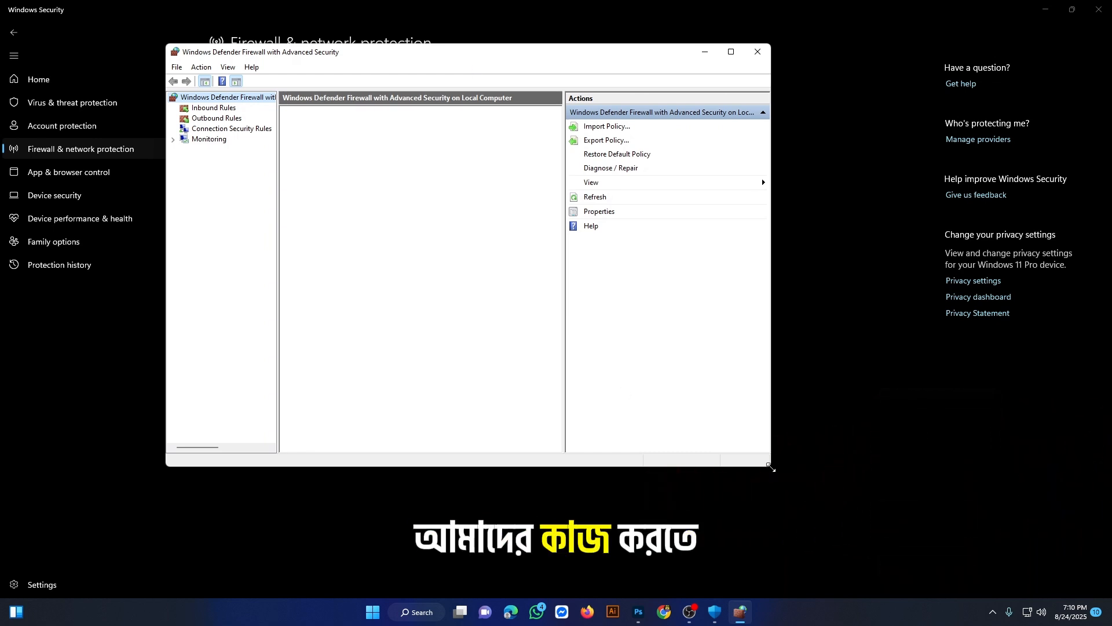
pyautogui.moveTo(770, 461); pyautogui.dragTo(859, 543)
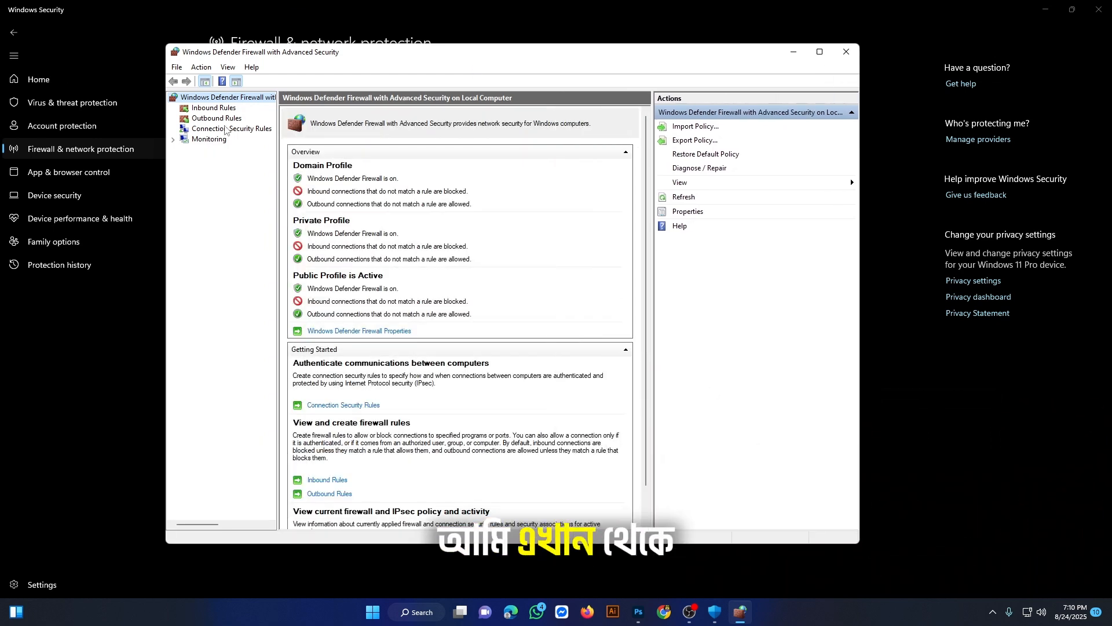
# Start a new inbound rule of the Program type and proceed to specifying its program path.
pyautogui.click(215, 109)
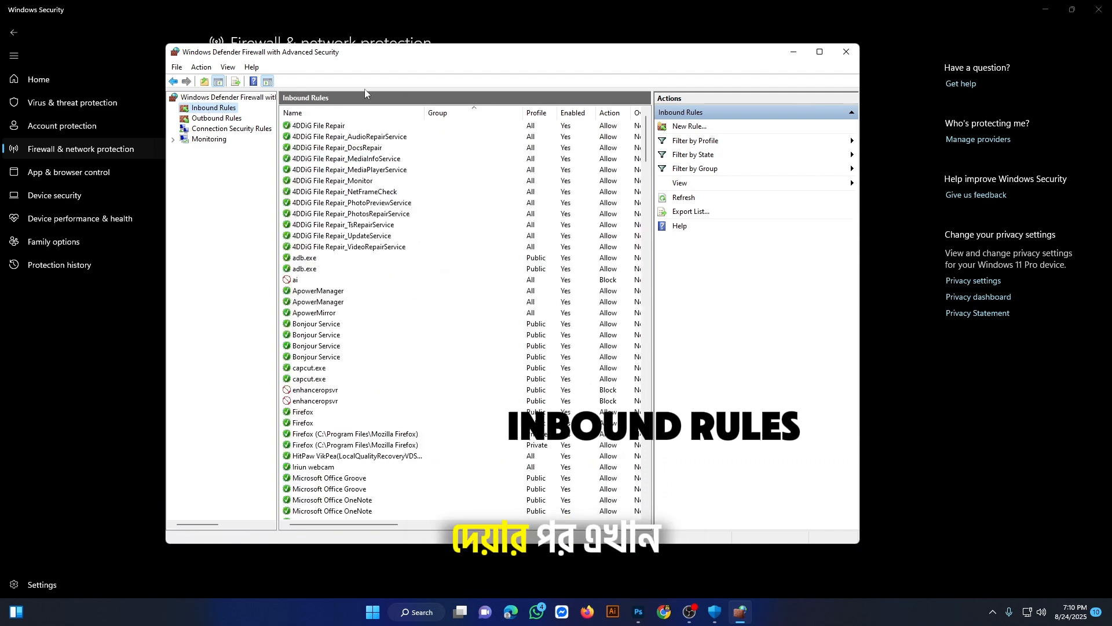
pyautogui.click(688, 126)
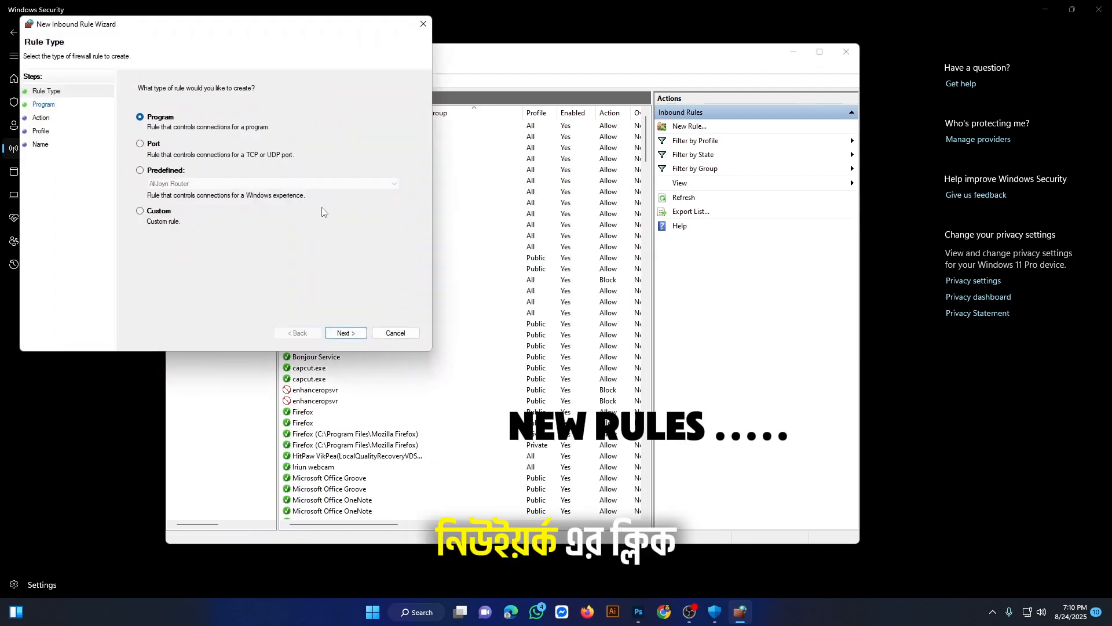
pyautogui.moveTo(207, 31); pyautogui.dragTo(493, 103)
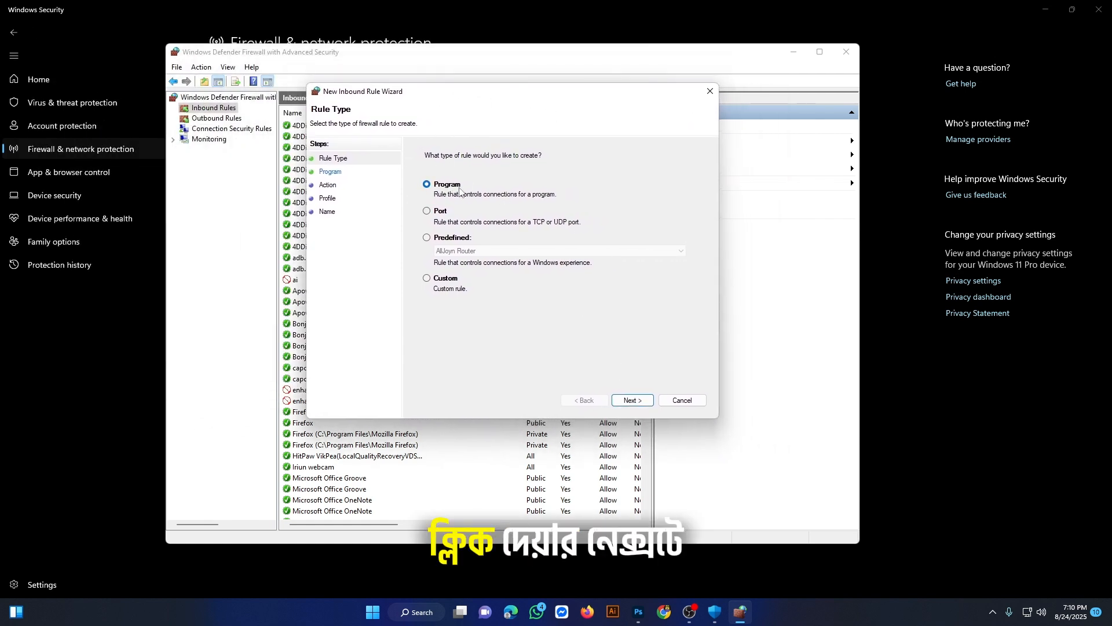
pyautogui.click(637, 404)
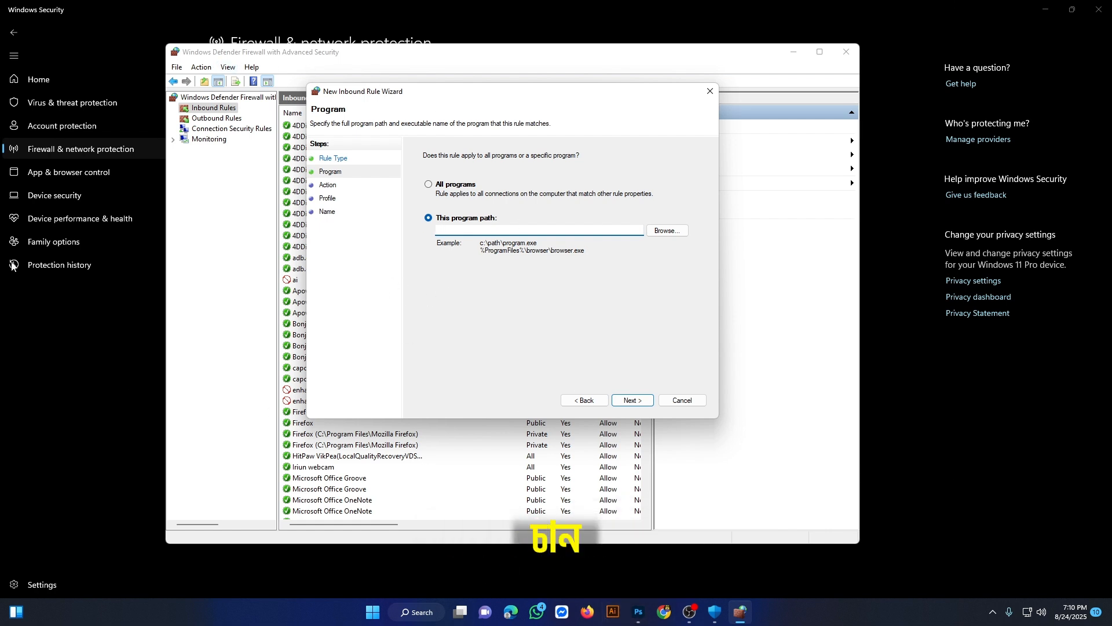
# Open the file location of Adobe Illustrator 2020 from the installed apps list and maximize the folder window.
pyautogui.click(374, 612)
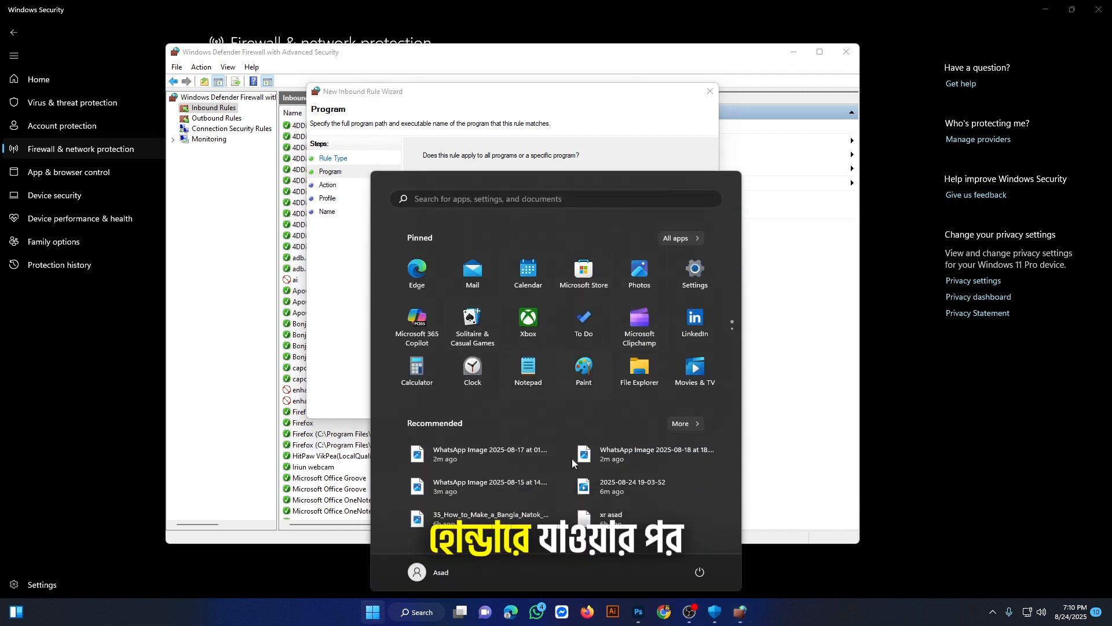
pyautogui.click(678, 239)
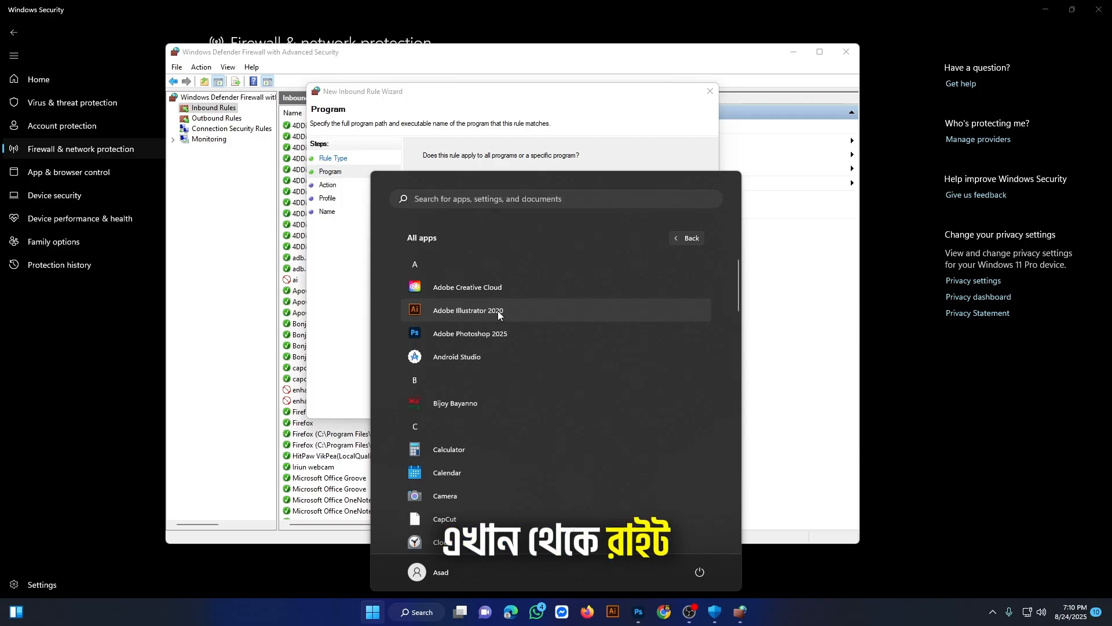
pyautogui.rightClick(497, 311)
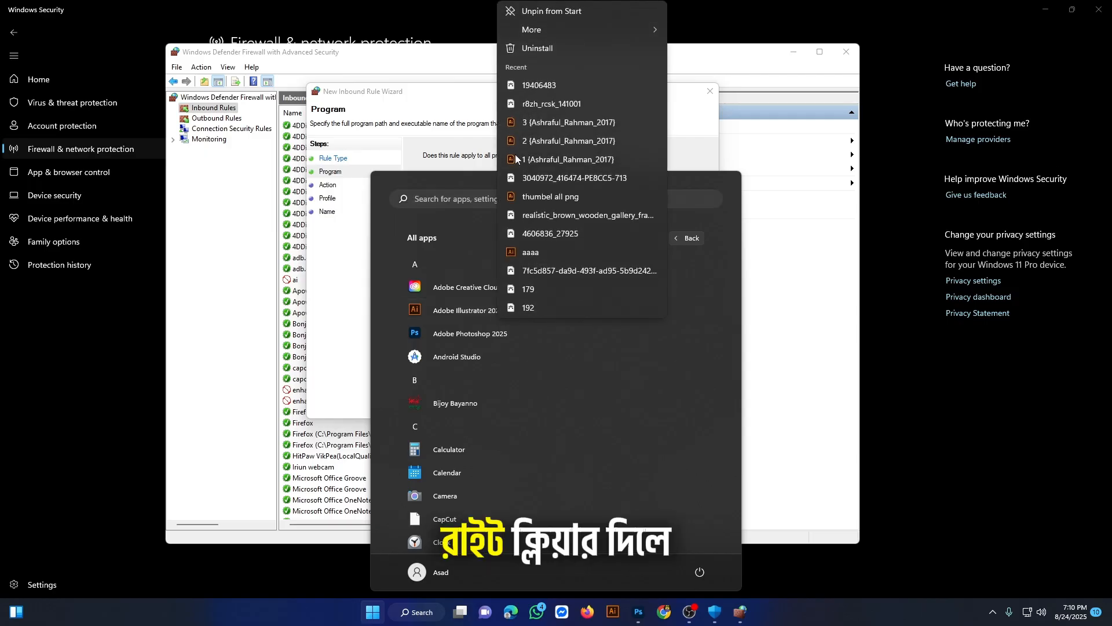
pyautogui.moveTo(547, 29)
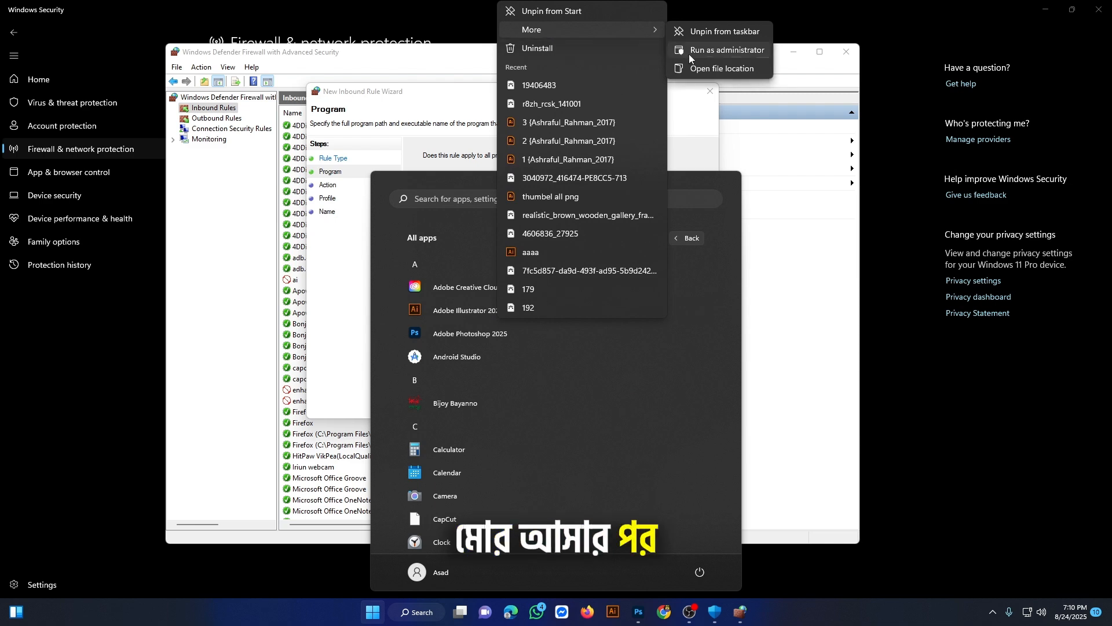
pyautogui.click(715, 71)
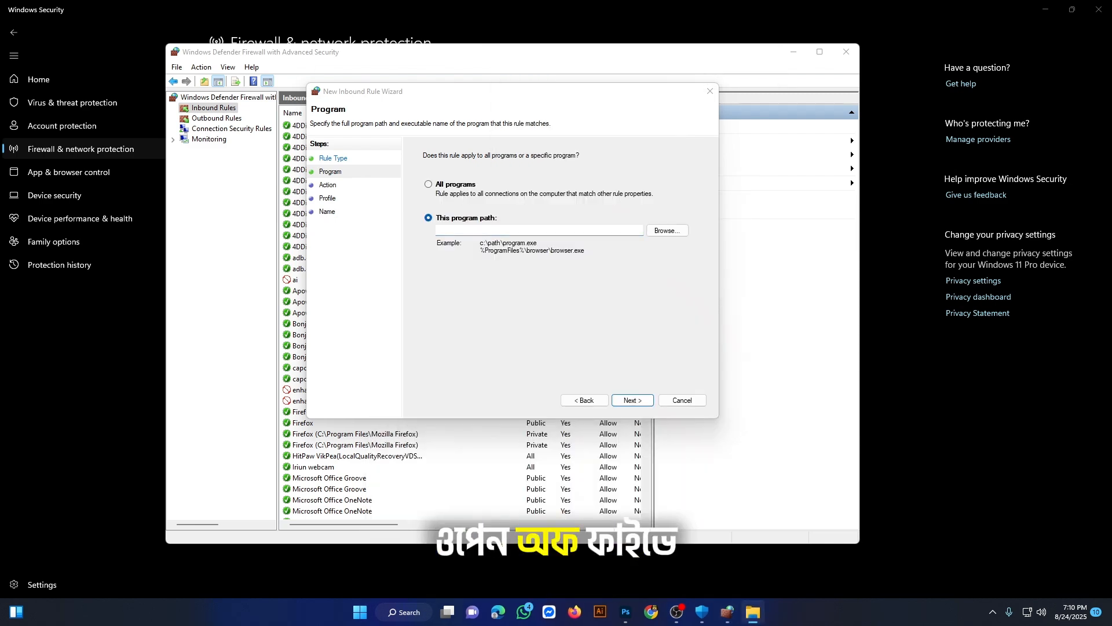
pyautogui.moveTo(477, 50); pyautogui.dragTo(512, 1)
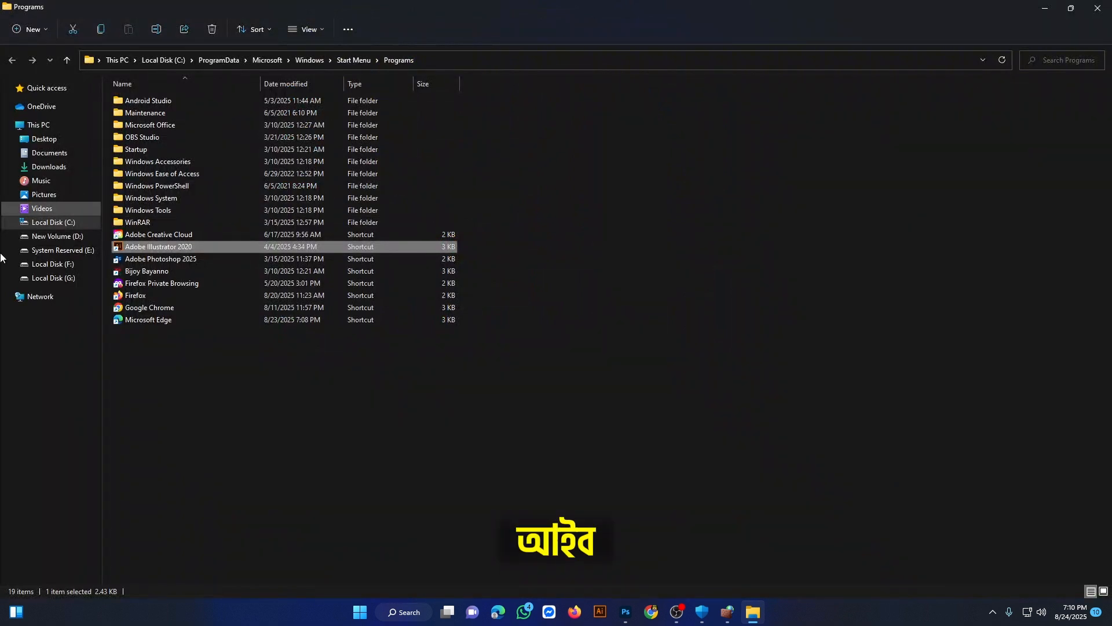
# Open the Illustrator 2020 shortcut's target folder, copy the Illustrator application's path, and close the folder window.
pyautogui.rightClick(185, 247)
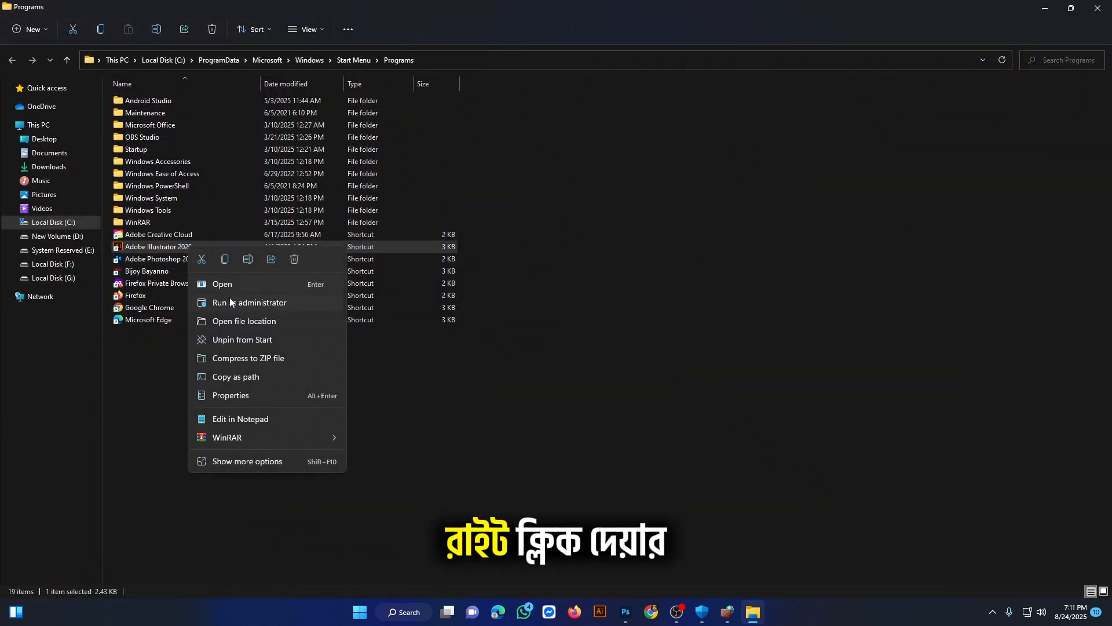
pyautogui.click(243, 321)
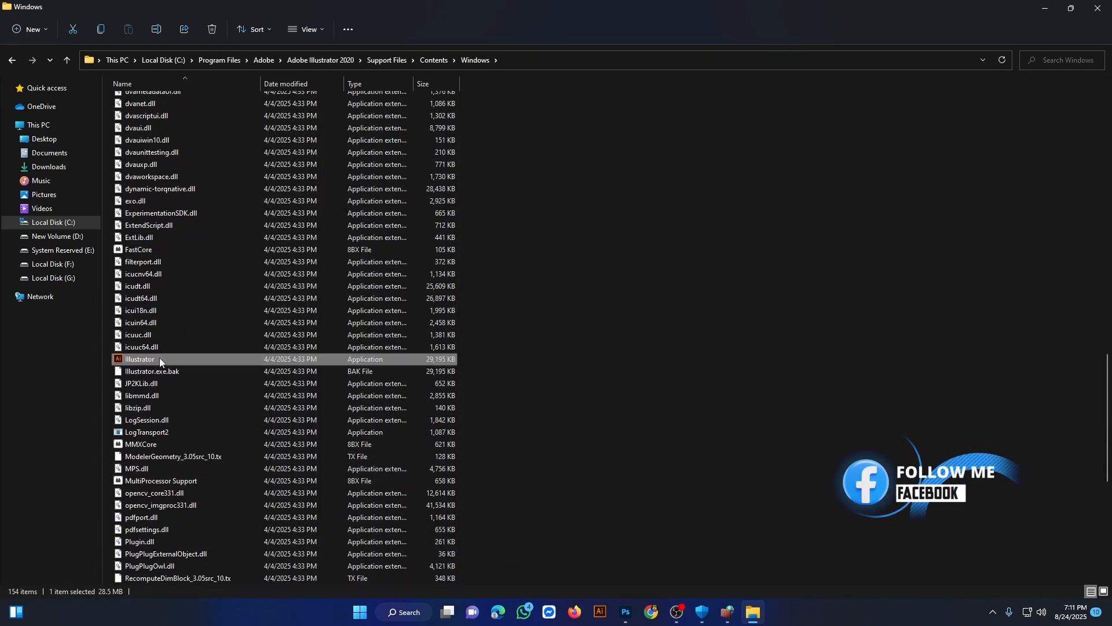
pyautogui.rightClick(161, 359)
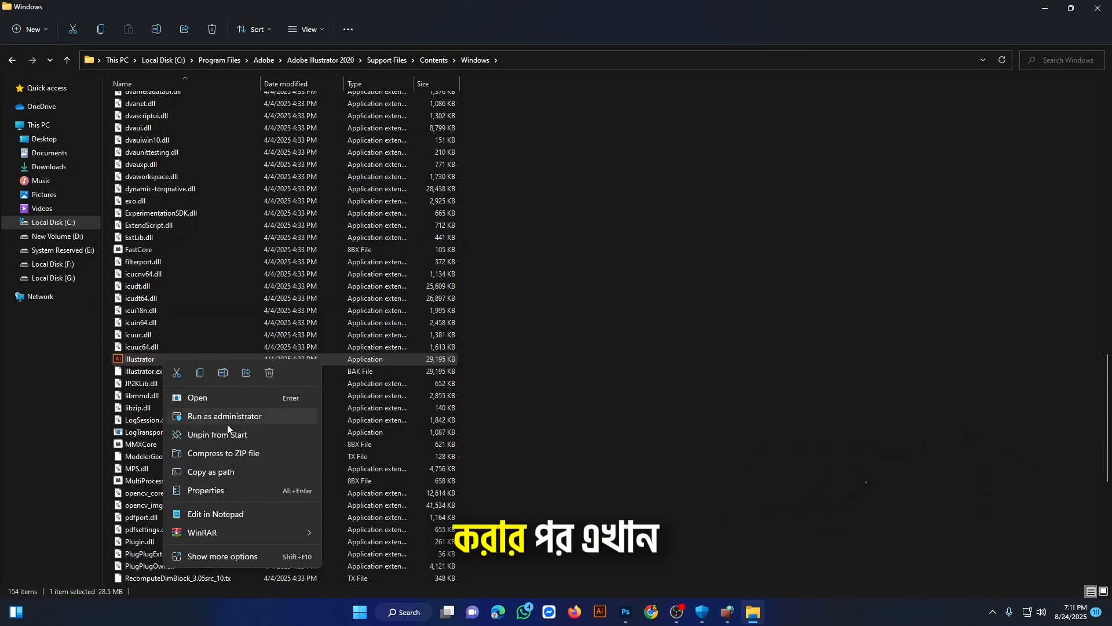
pyautogui.click(222, 474)
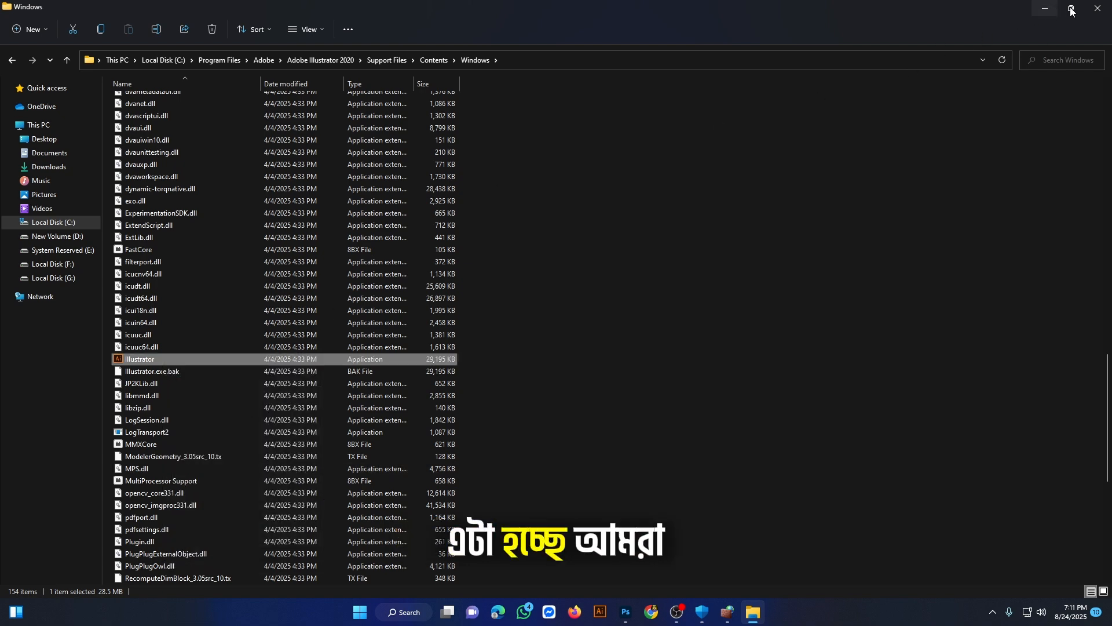
pyautogui.click(1100, 9)
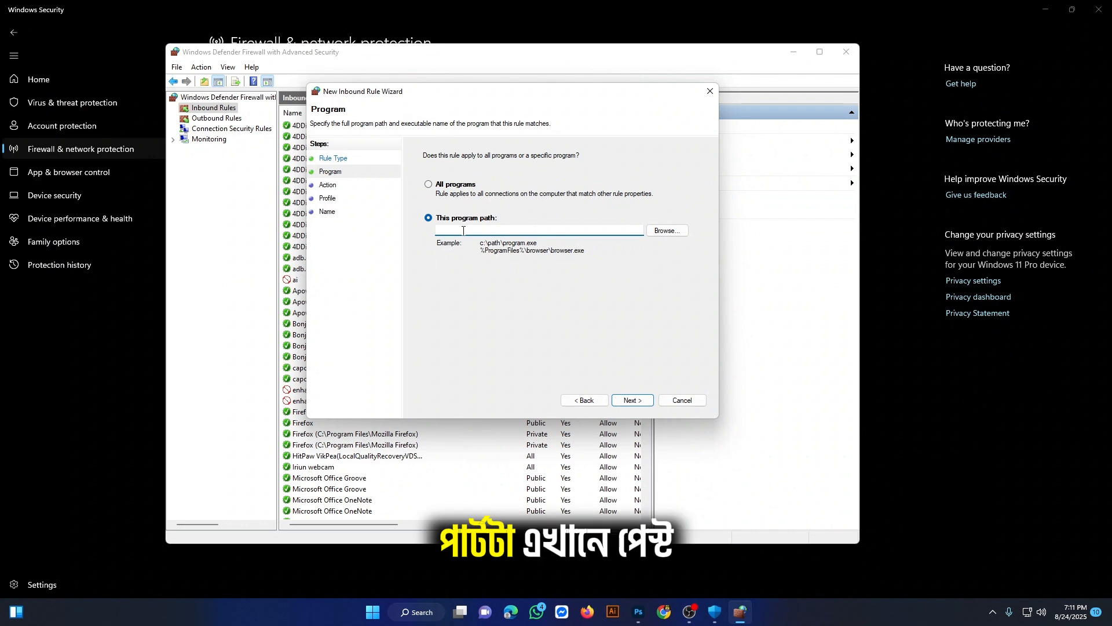
# Set the program path to C:\Program Files\Adobe\Adobe Illustrator 2020\Support Files\Contents\Windows\Illustrator.exe without quotation marks, copy the cleaned path and proceed to the rule's action.
pyautogui.write('"C:\\Program Files\\Adobe\\Adobe Illustrator 2020\\Support Files\\Contents\\Windows\\Illustrator.exe"')
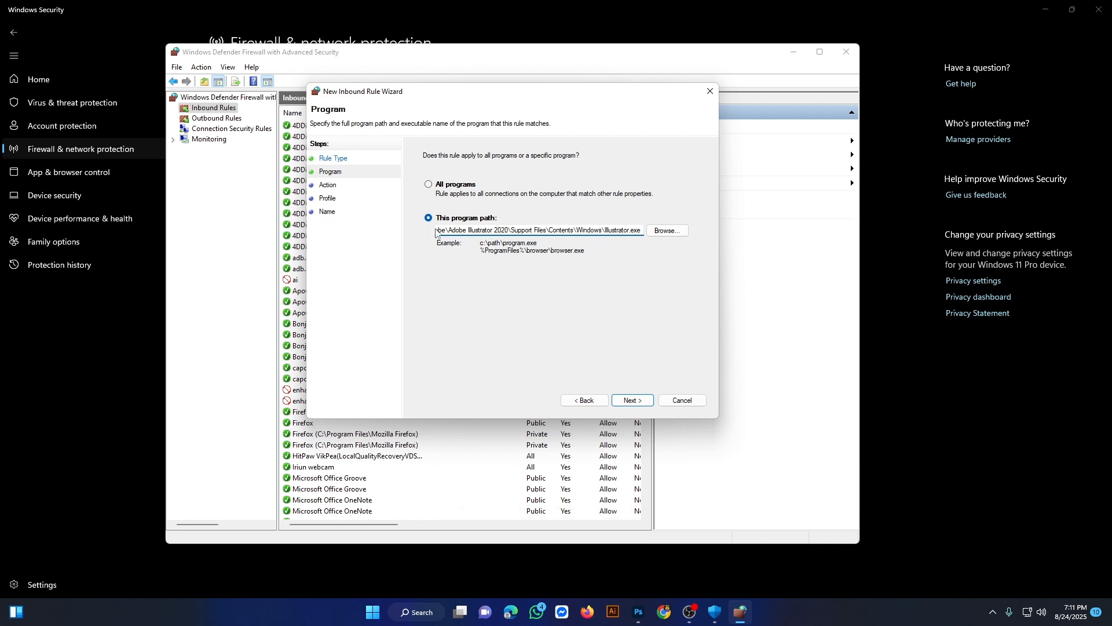
pyautogui.moveTo(445, 227); pyautogui.dragTo(420, 237)
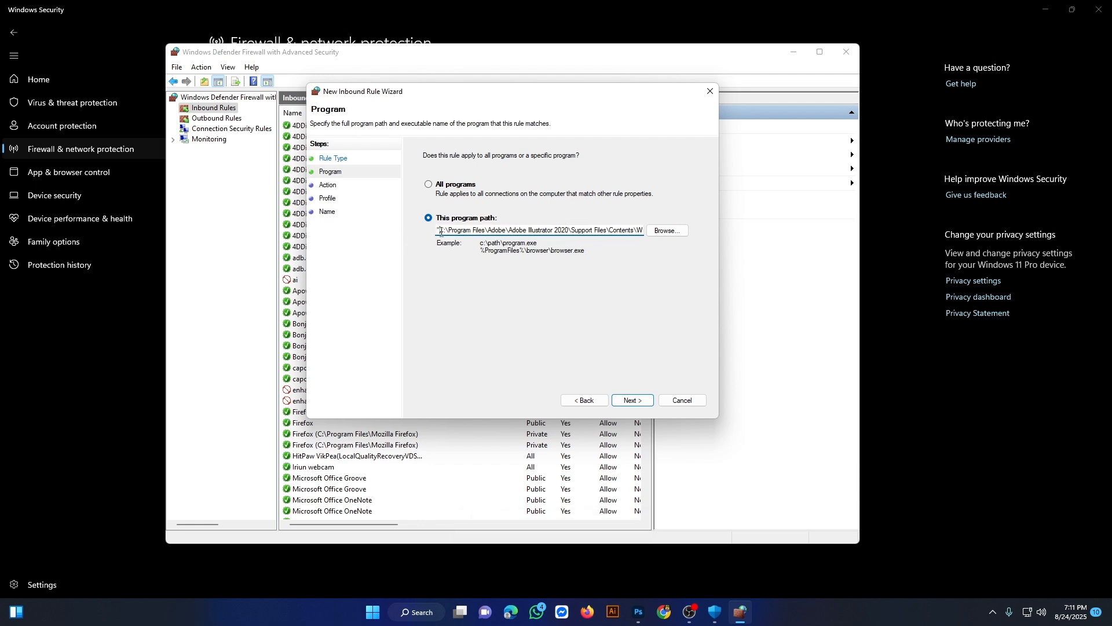
pyautogui.click(449, 230)
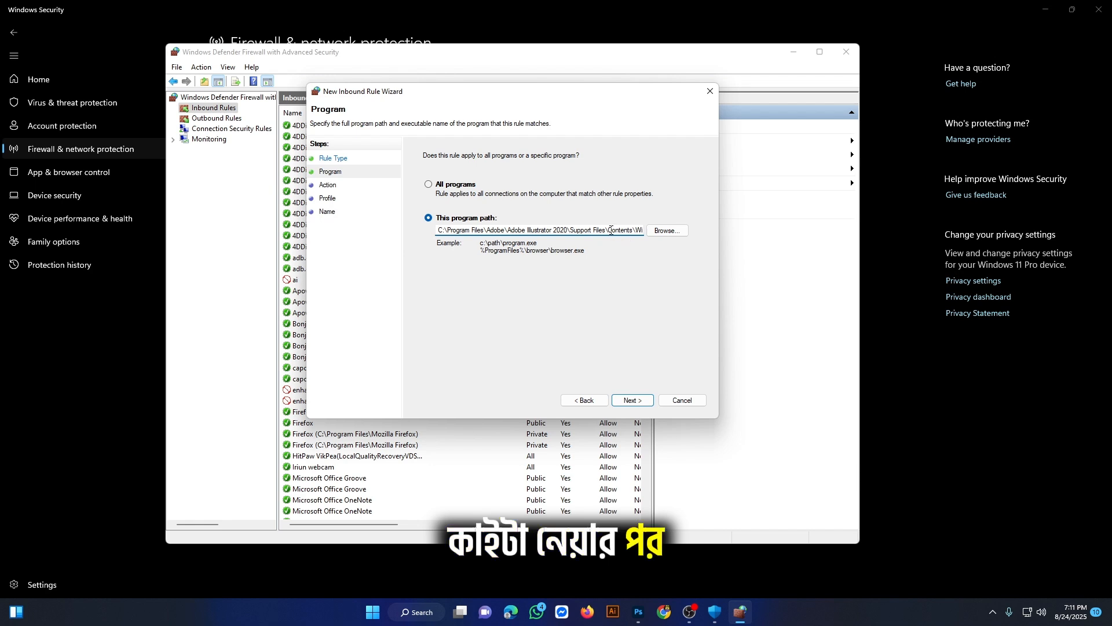
pyautogui.moveTo(611, 231); pyautogui.dragTo(642, 232)
pyautogui.click(468, 230)
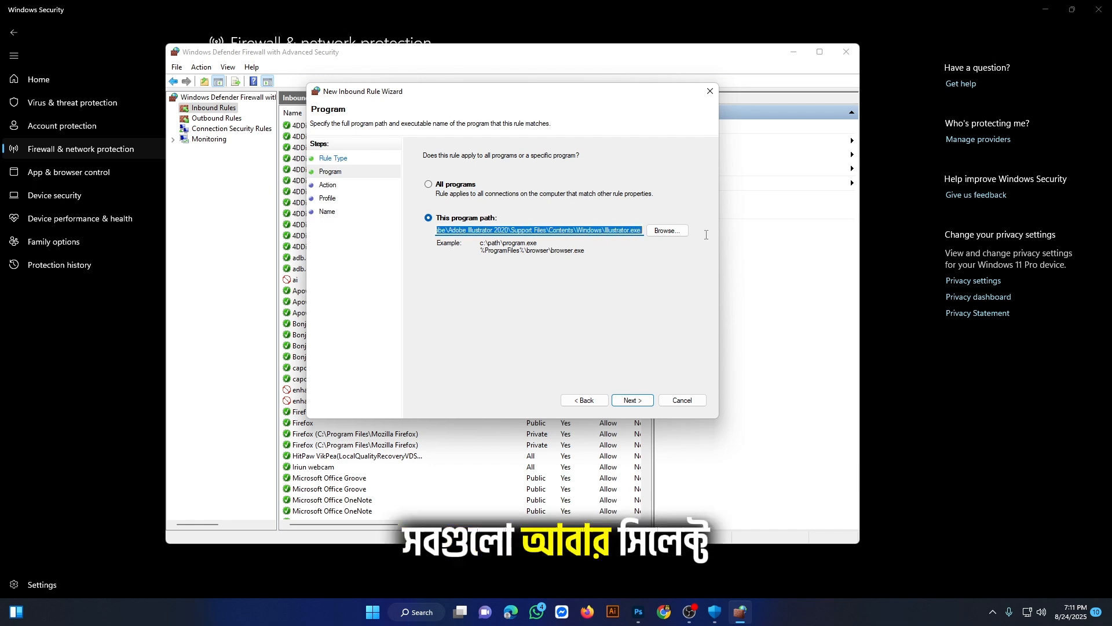
pyautogui.rightClick(542, 231)
pyautogui.click(568, 272)
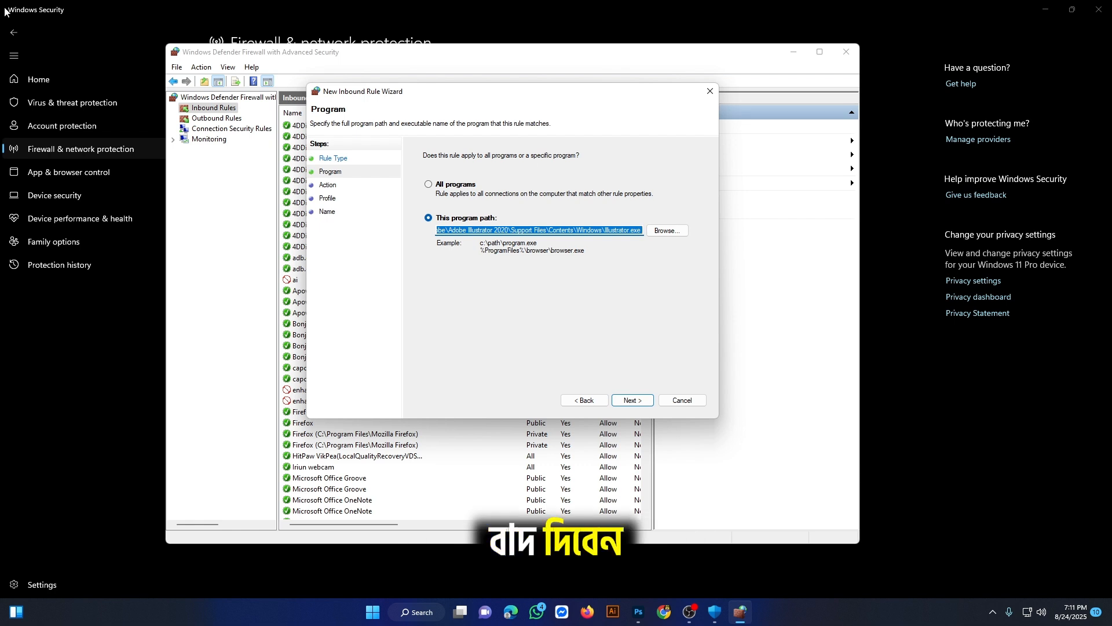
pyautogui.click(630, 402)
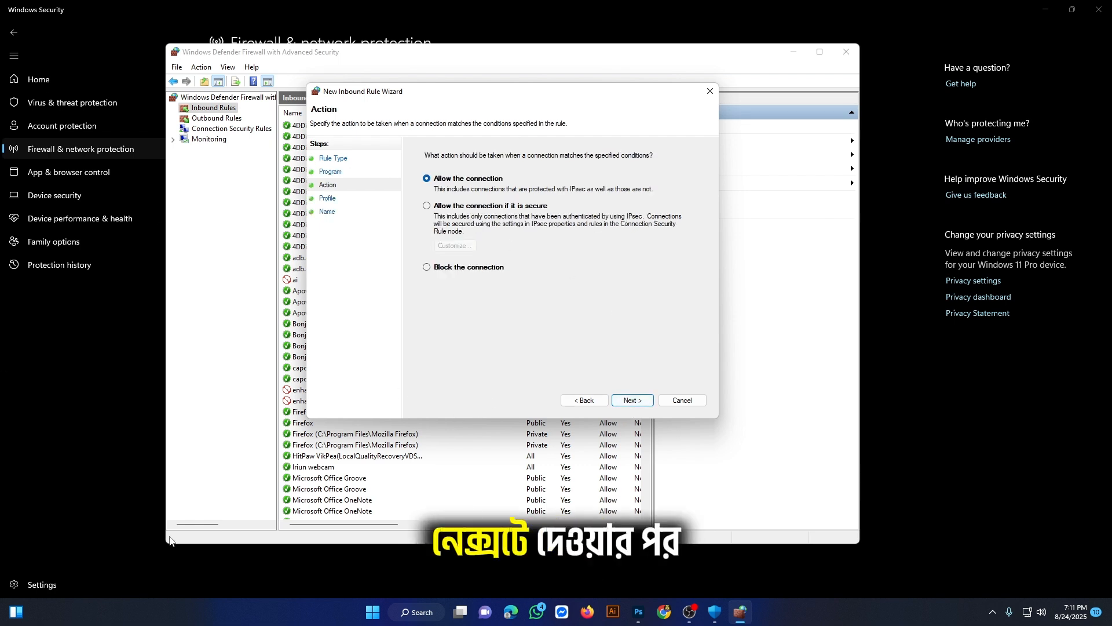
# Make the inbound rule block the connection, keep the default profiles, name it "ai" and finish it.
pyautogui.click(454, 272)
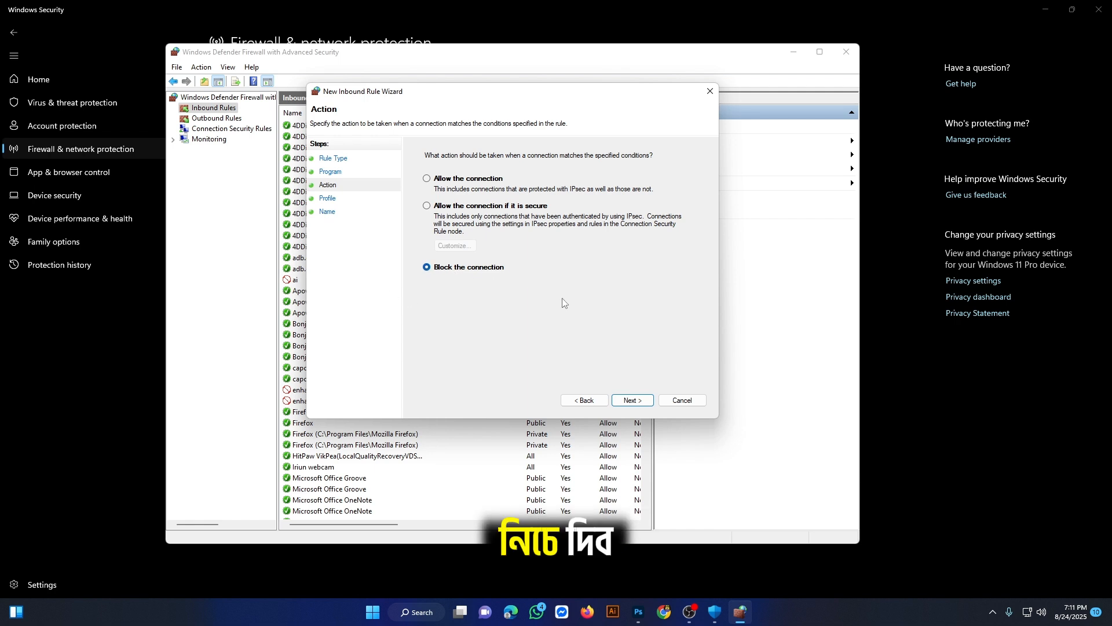
pyautogui.click(631, 401)
pyautogui.click(633, 402)
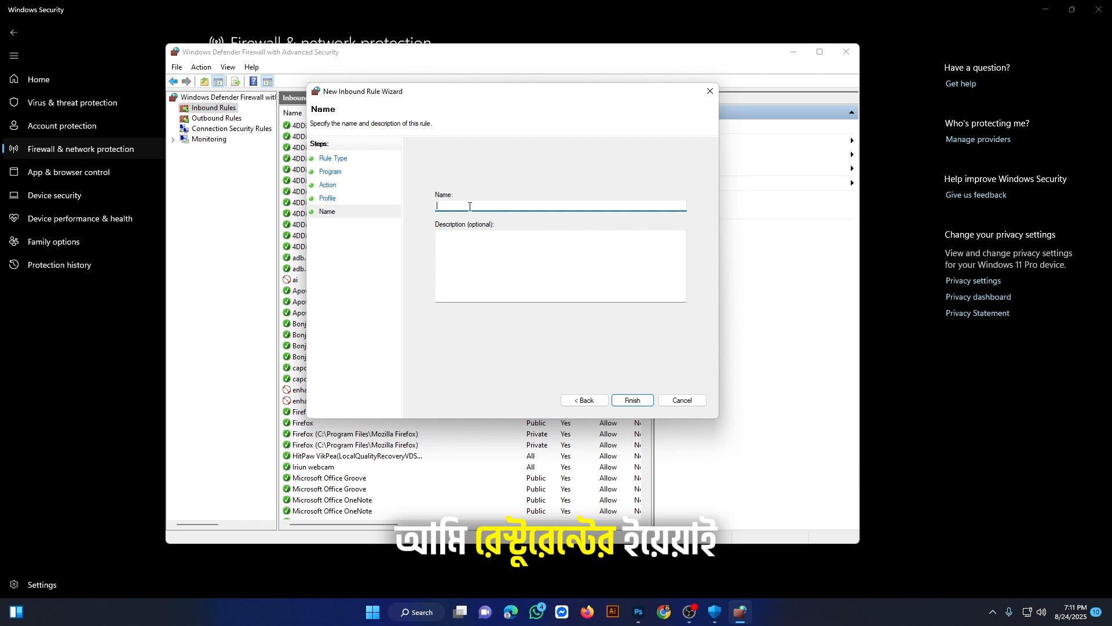
pyautogui.write('ai')
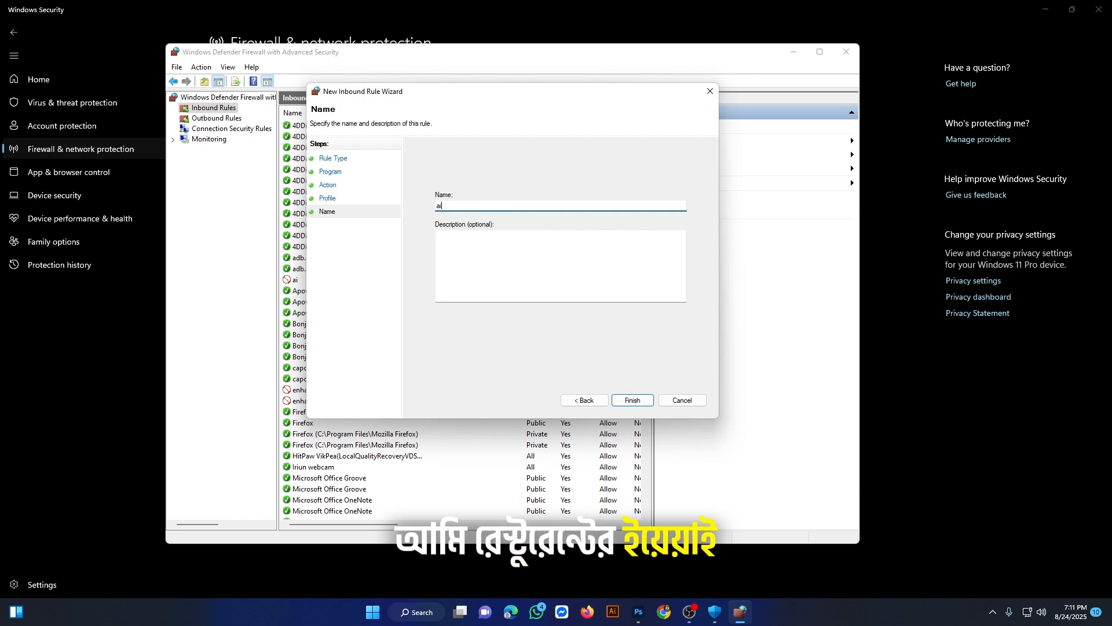
pyautogui.click(633, 400)
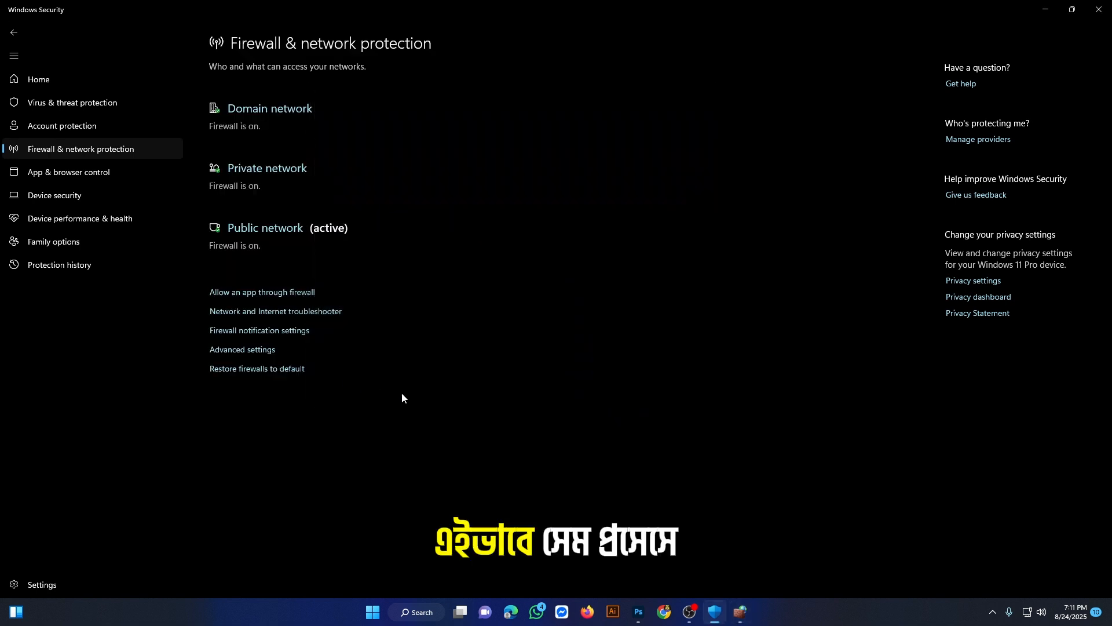
# Start a new outbound rule of the Program type and paste the copied Illustrator.exe path as its program path.
pyautogui.click(740, 612)
pyautogui.click(216, 118)
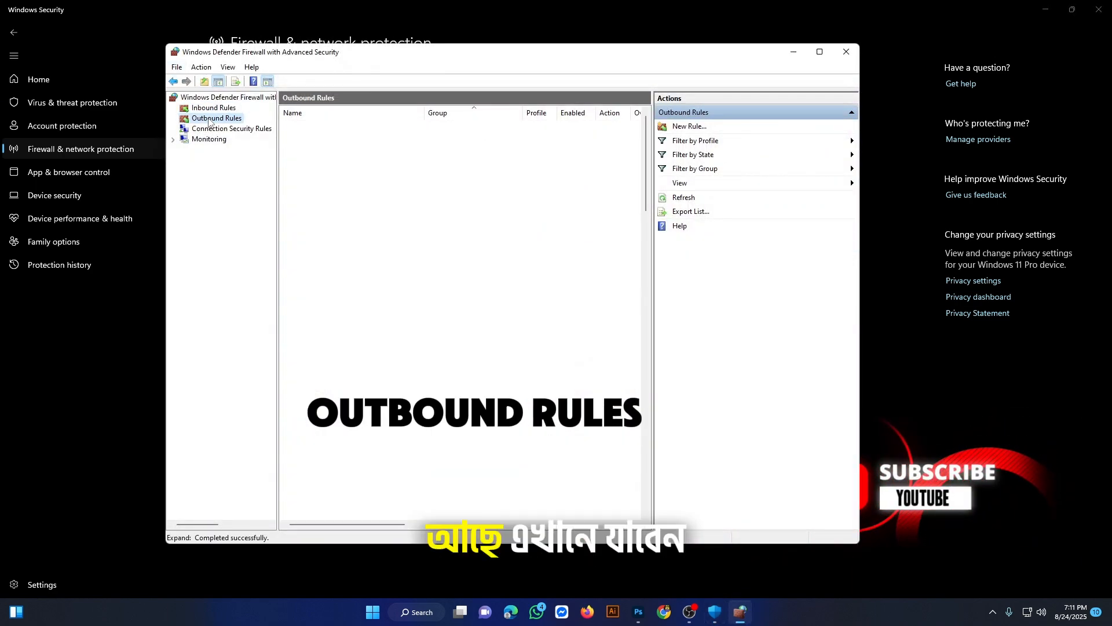
pyautogui.click(681, 127)
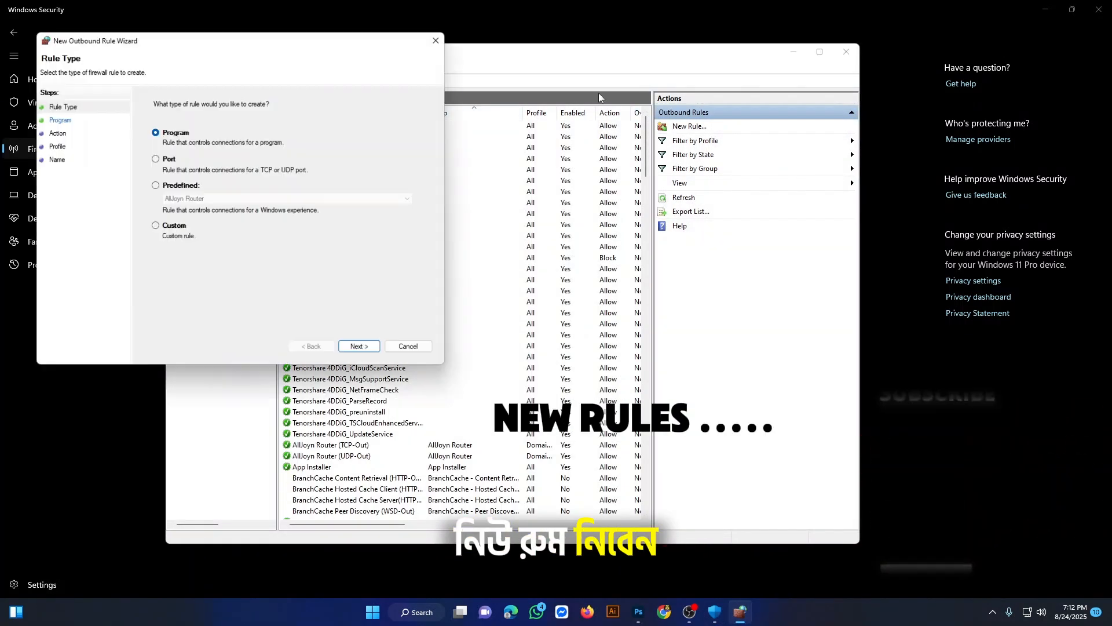
pyautogui.moveTo(210, 45); pyautogui.dragTo(419, 81)
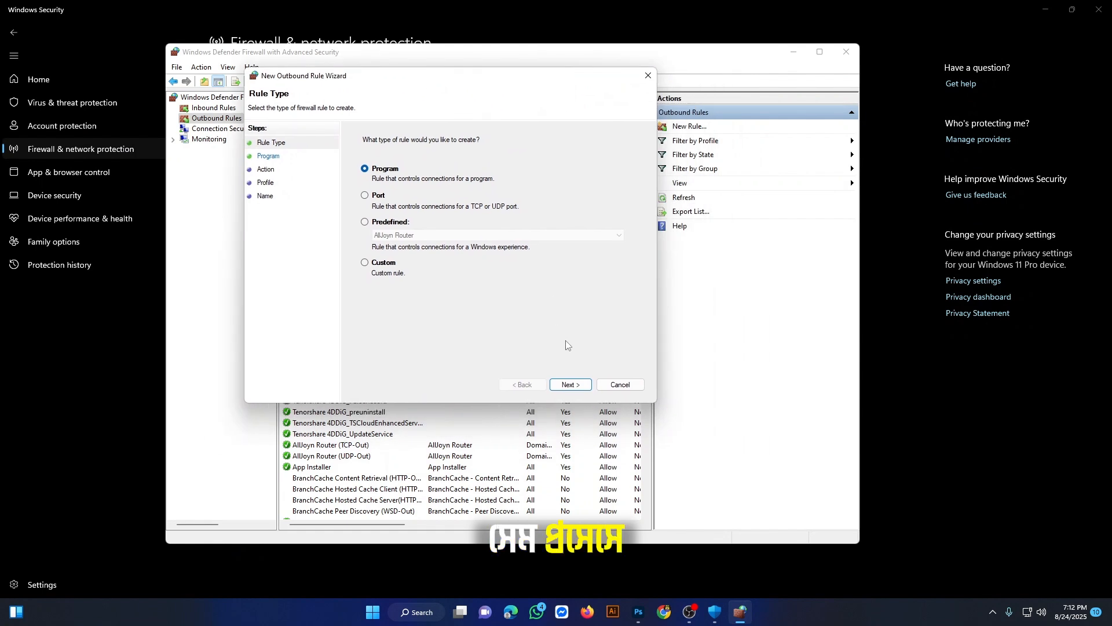
pyautogui.click(569, 385)
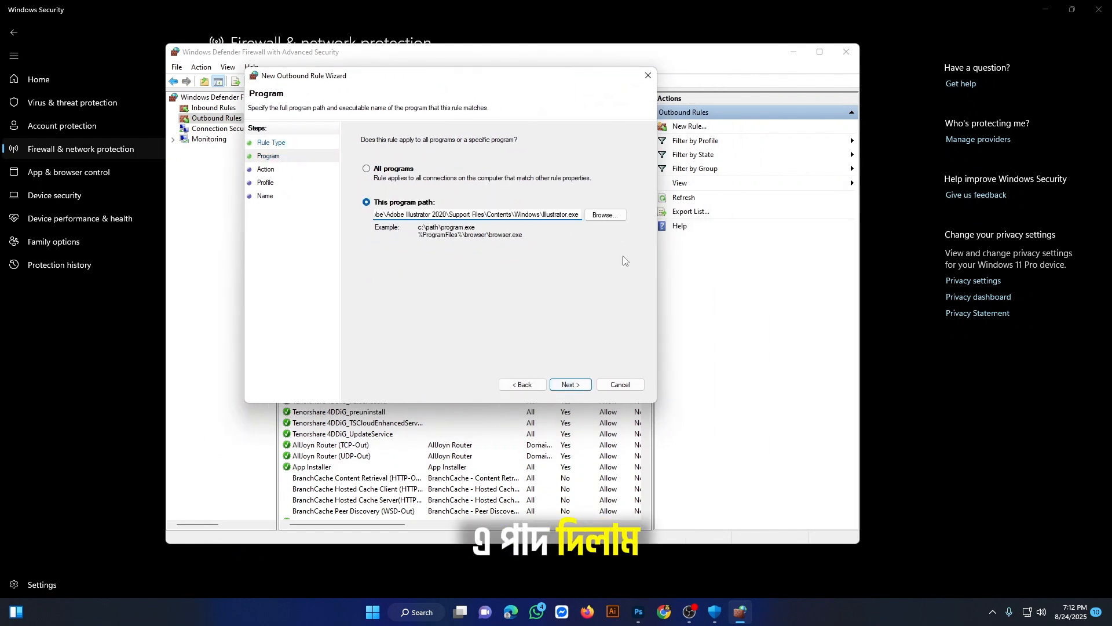
# Make the outbound rule block the connection for the Domain, Private and Public profiles, name it "ai" and finish it.
pyautogui.click(570, 384)
pyautogui.click(439, 251)
pyautogui.click(570, 384)
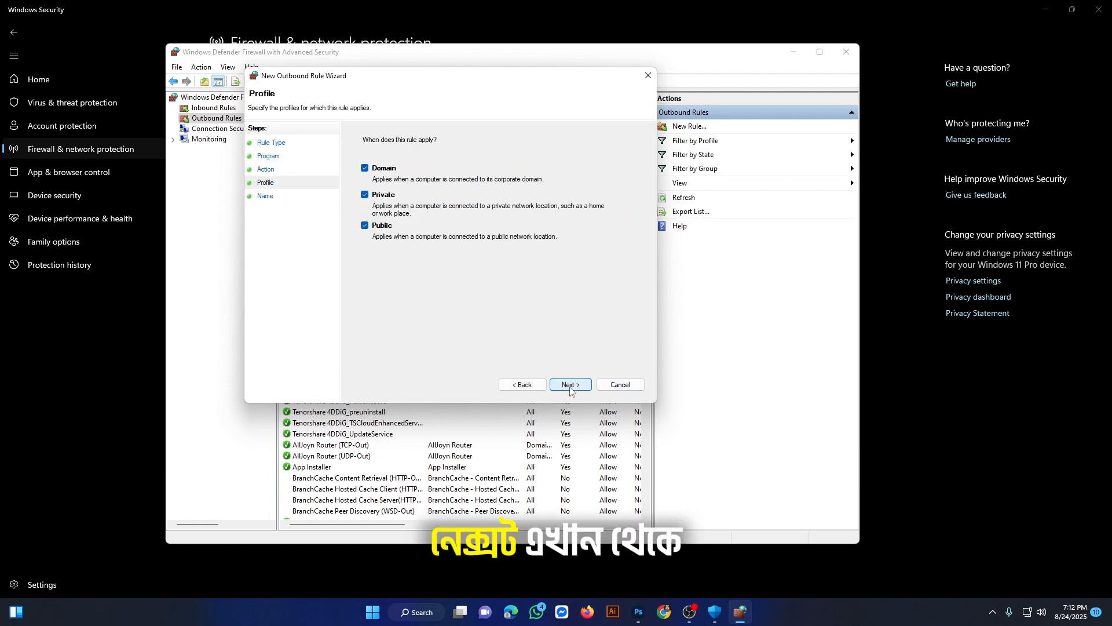
pyautogui.click(570, 385)
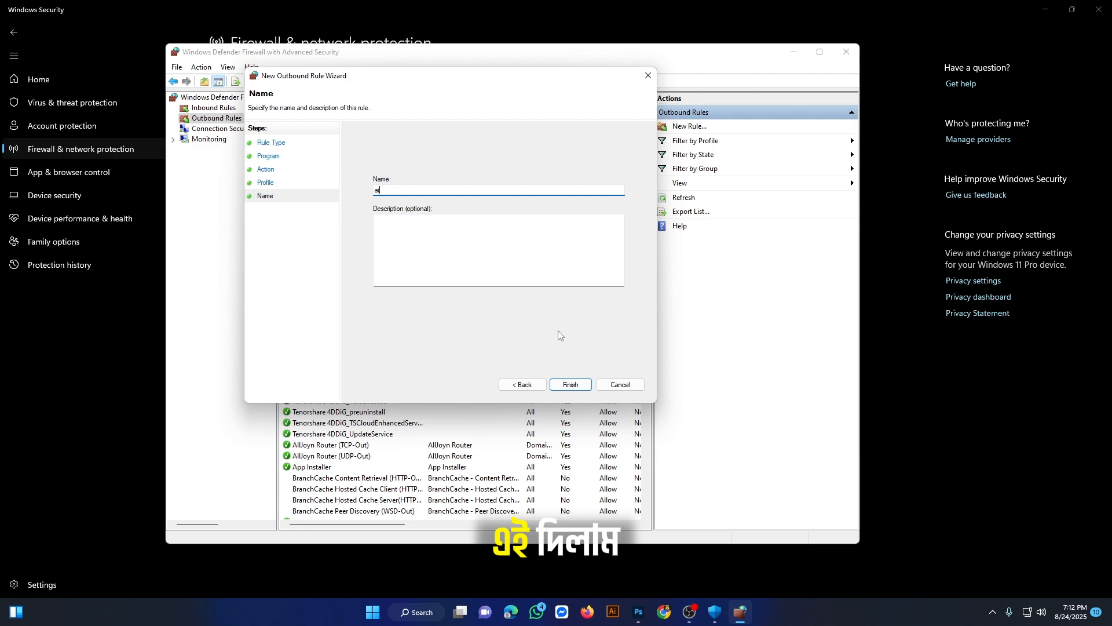
pyautogui.click(571, 387)
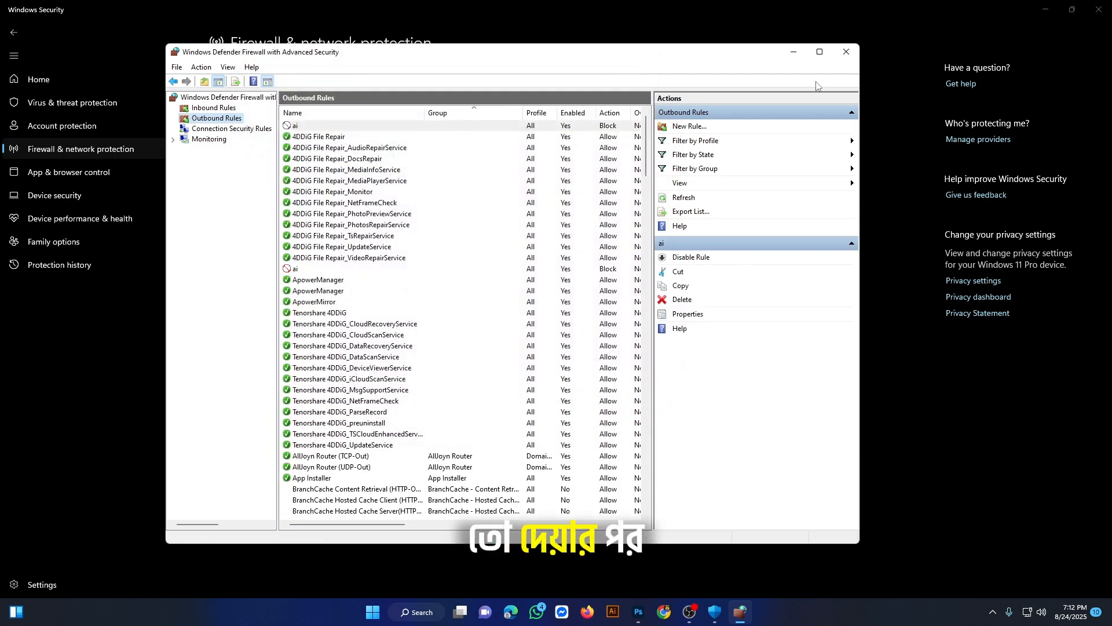
# Close the advanced firewall window, Windows Security and the running Photoshop.
pyautogui.click(847, 53)
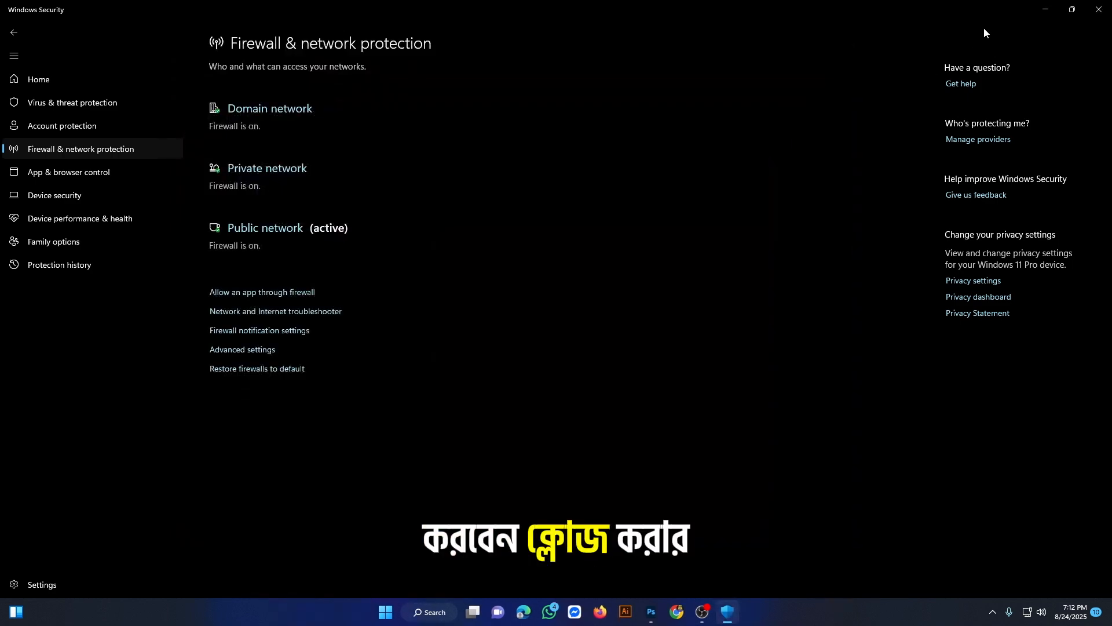
pyautogui.click(1104, 18)
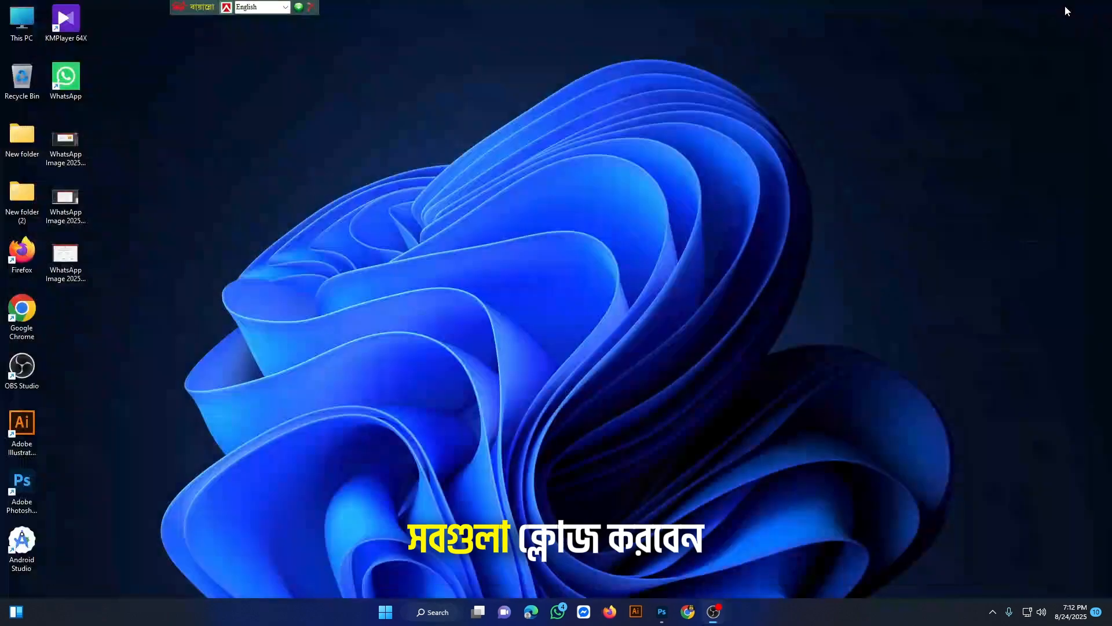
pyautogui.click(668, 616)
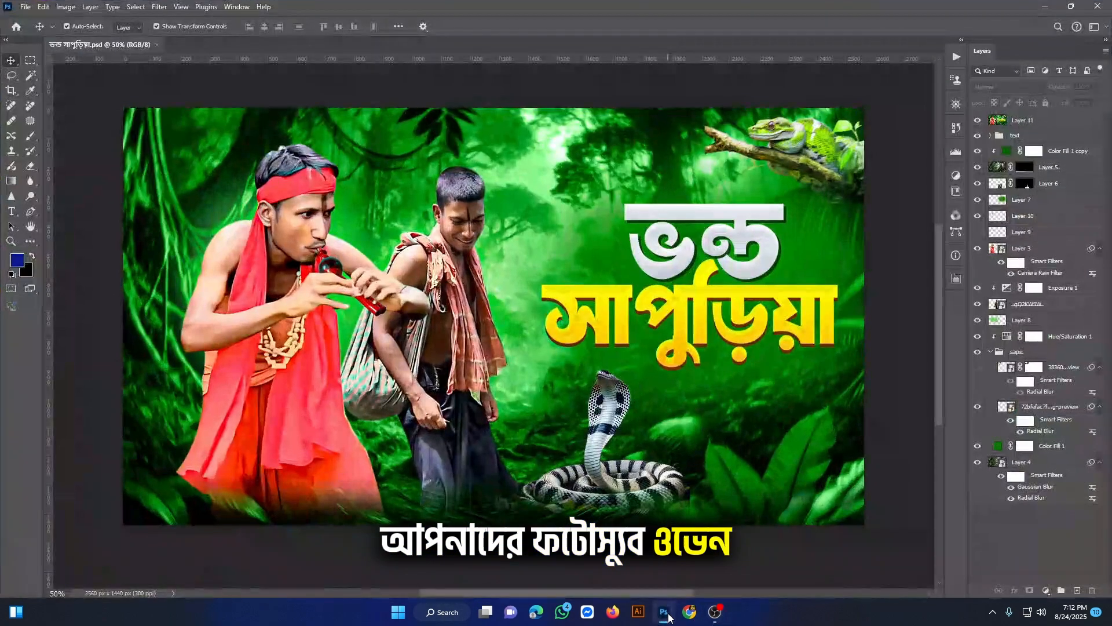
pyautogui.click(668, 612)
pyautogui.click(668, 610)
pyautogui.click(1076, 35)
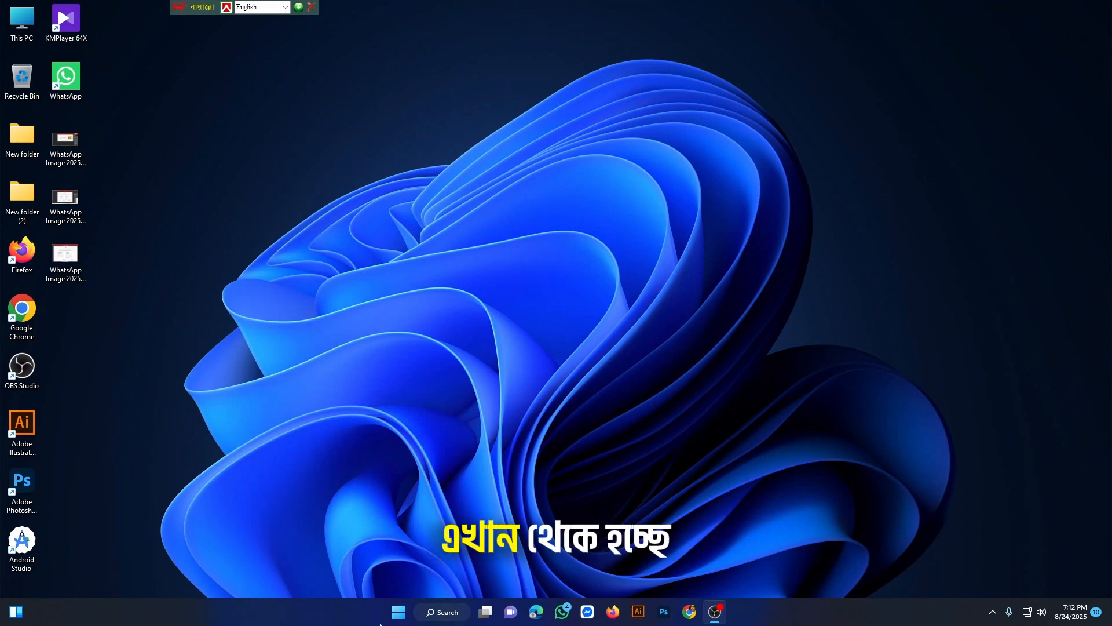
# Show the computer's power options, including Restart, and dismiss them without choosing one.
pyautogui.click(397, 614)
pyautogui.click(699, 572)
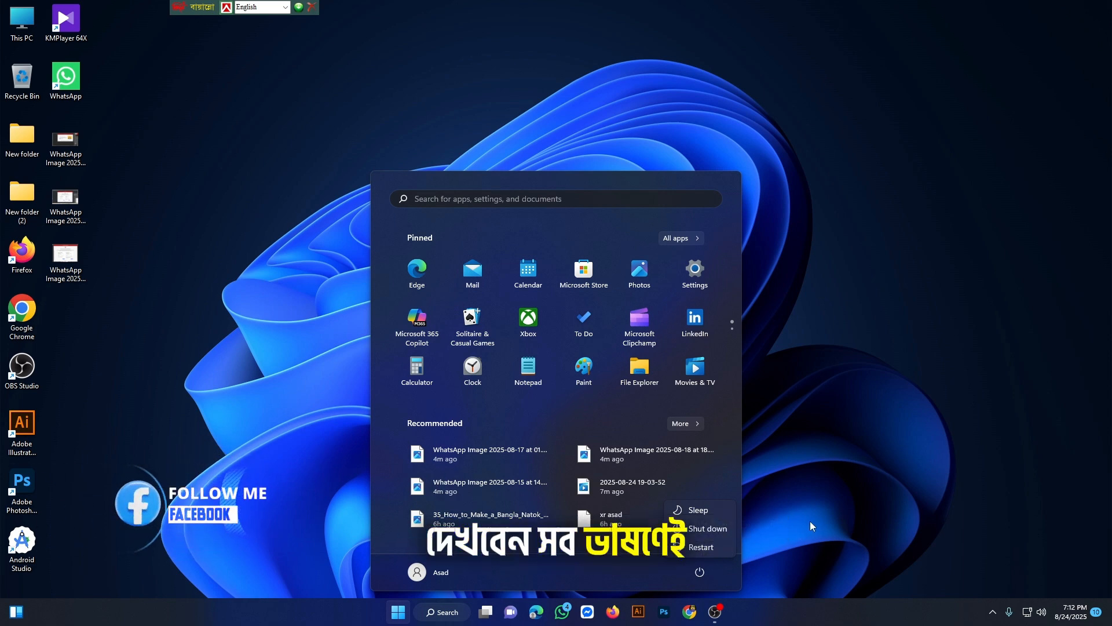
pyautogui.press('Escape')
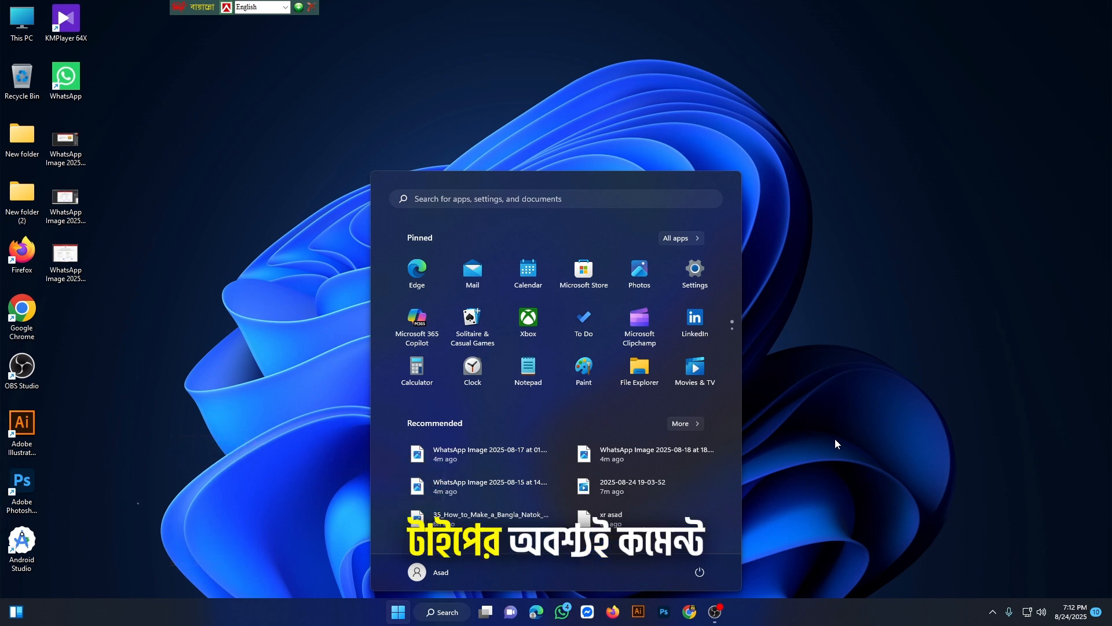
pyautogui.press('Escape')
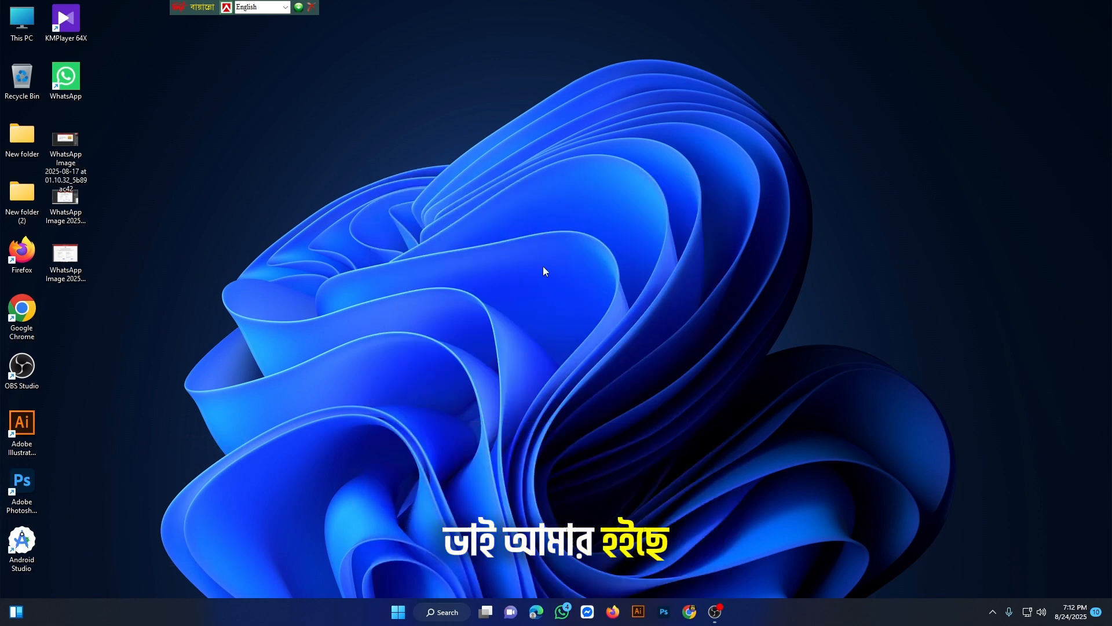
pyautogui.rightClick(401, 212)
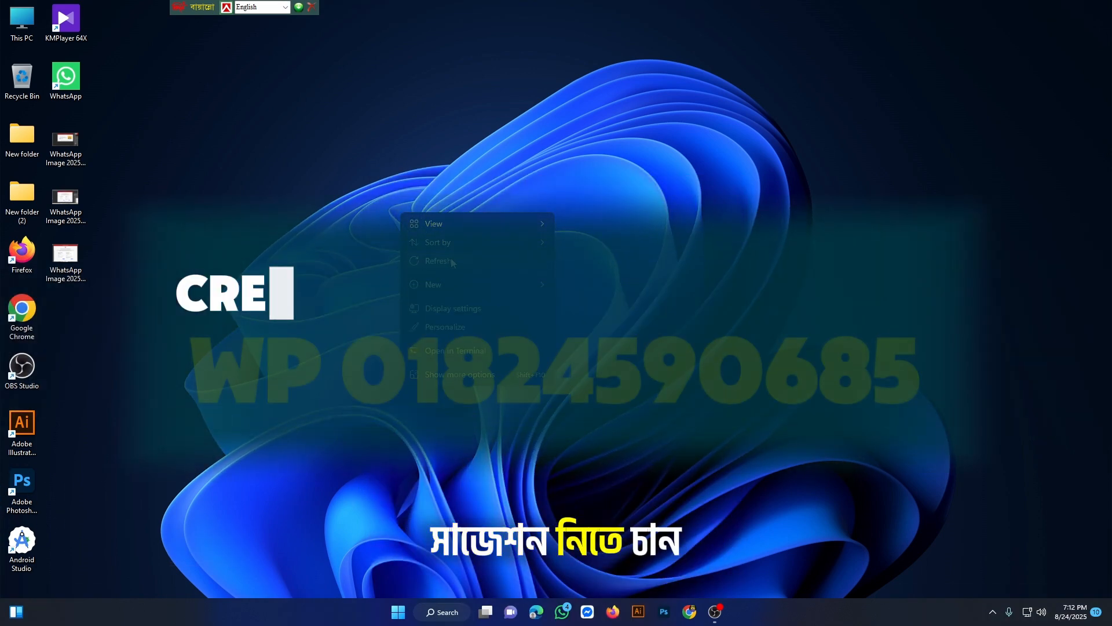